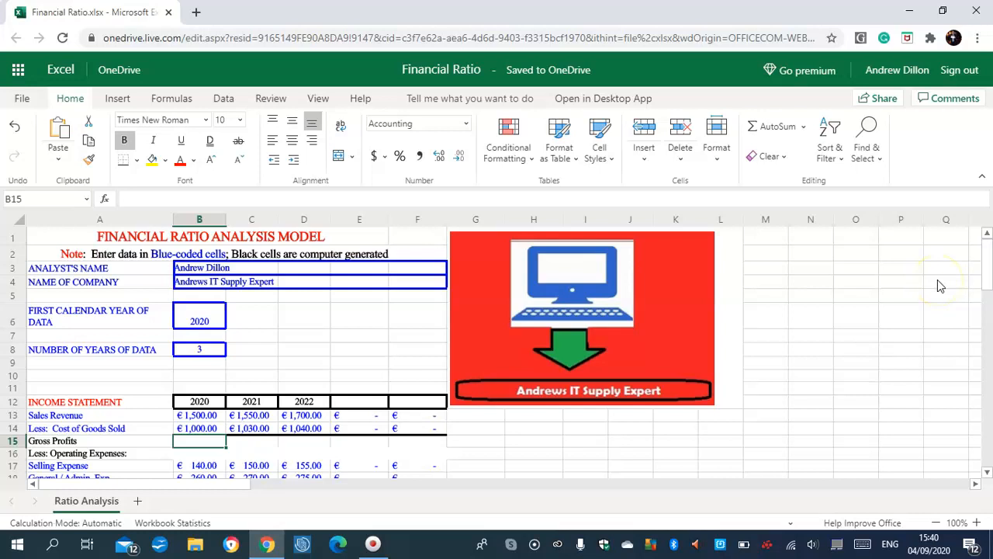
Calculate the 2020 Gross Profits in B15 with the formula =IF($B$8>0,B13-B14,"").
scroll(985, 280, down, 3)
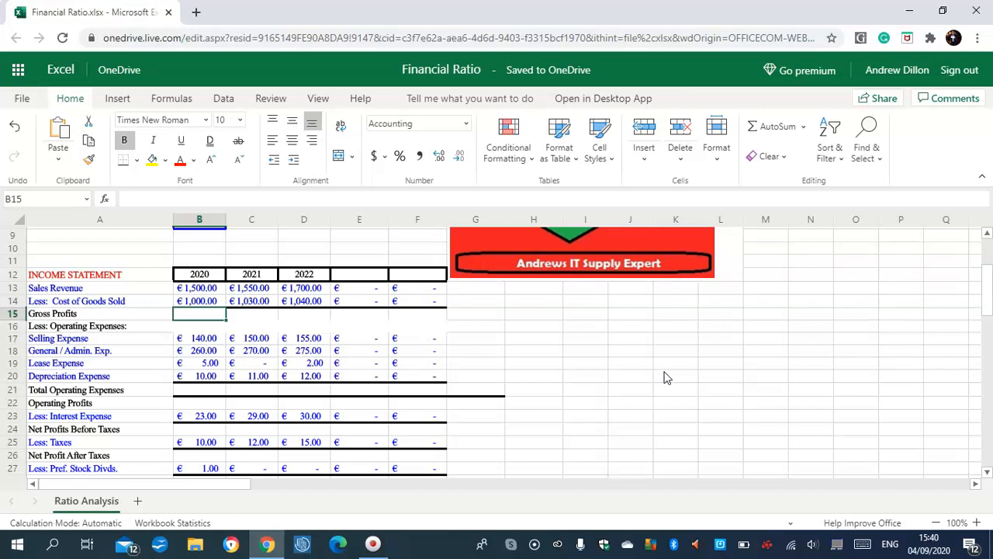
scroll(987, 256, up, 3)
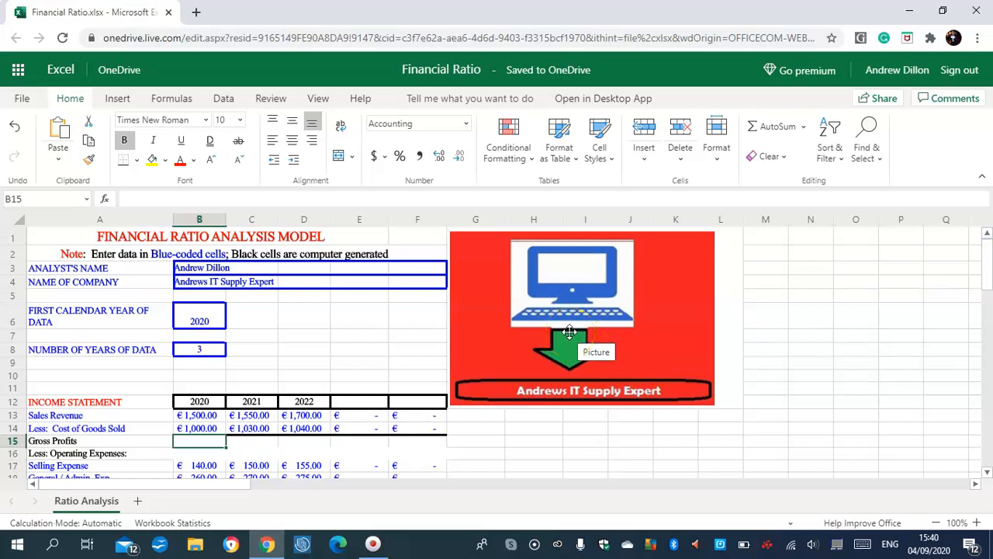
drag(987, 265, 992, 288)
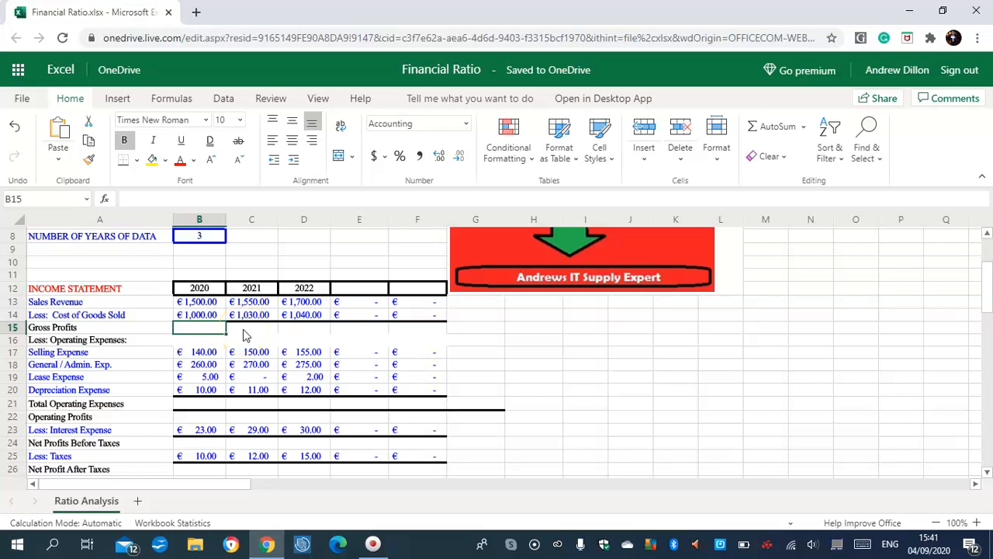
key(Caps_Lock)
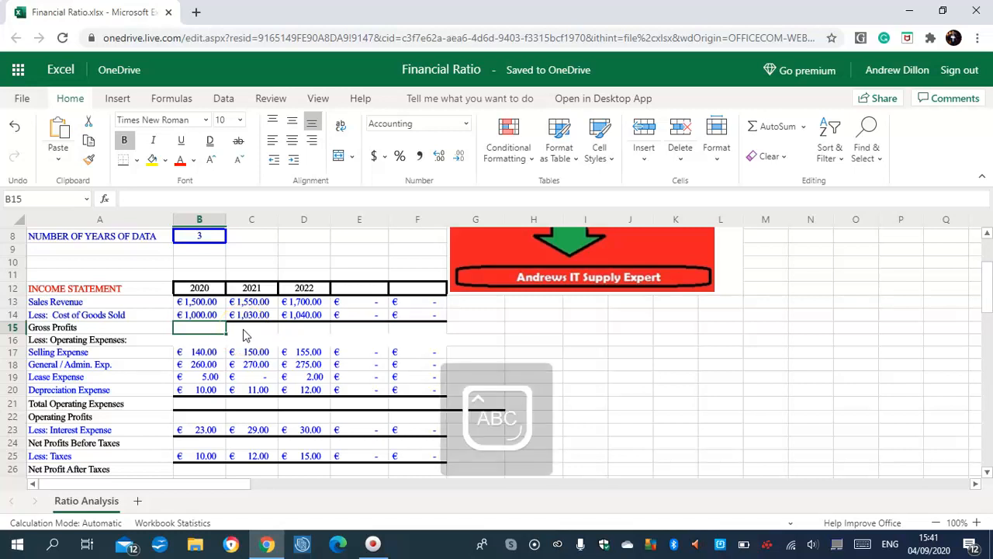
text(=IF()
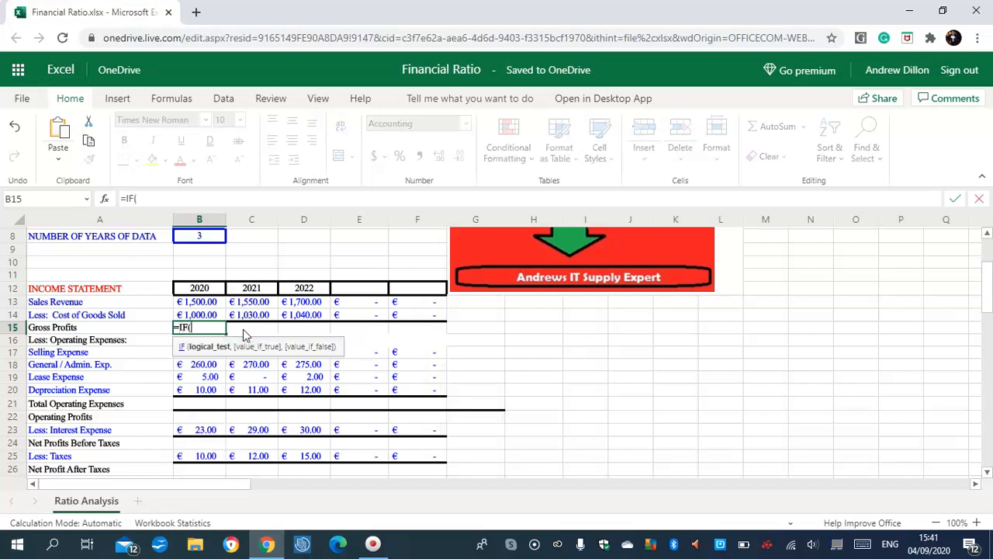
text($B$8>0,)
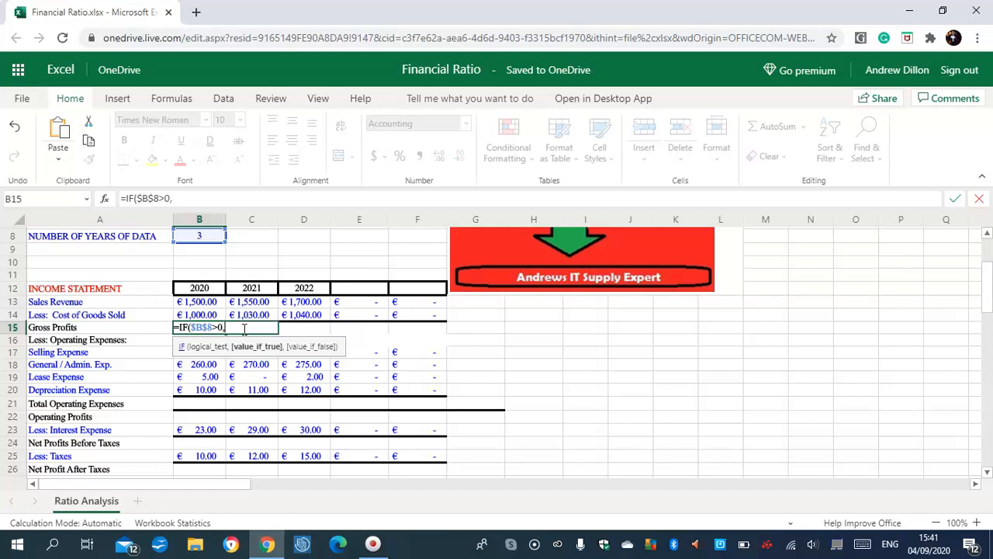
text(B13-B14)
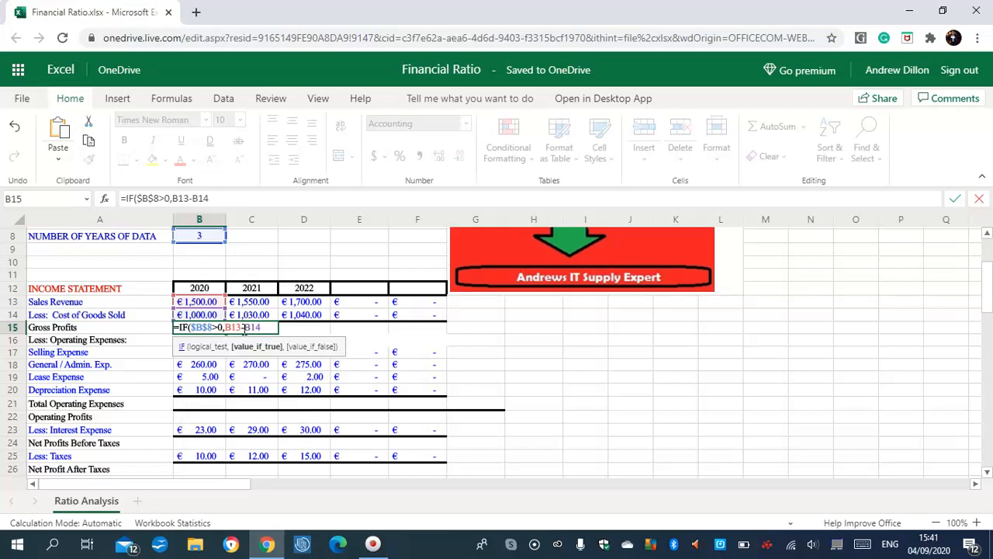
text(,""))
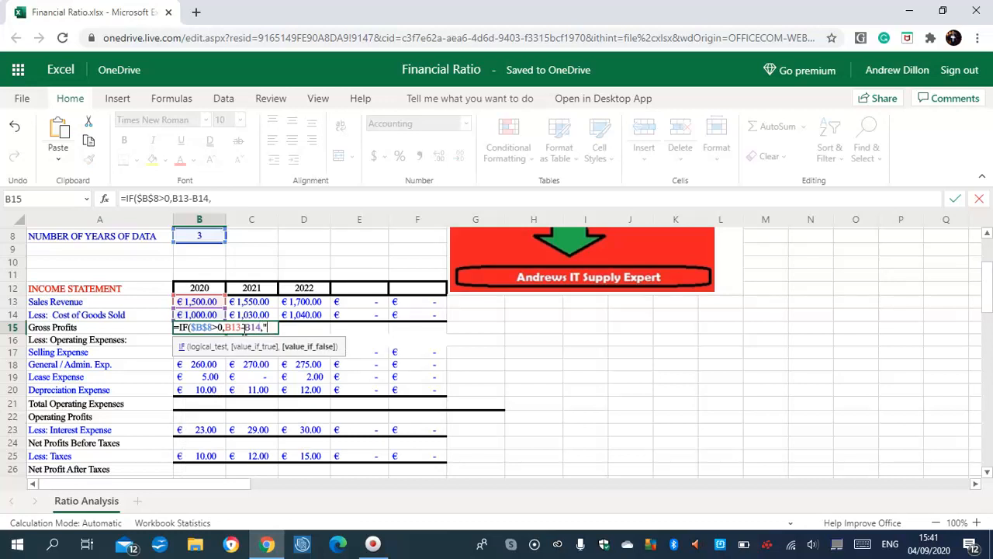
key(Return)
Fill the Gross Profits formula from B15 across the row to F15.
click(205, 335)
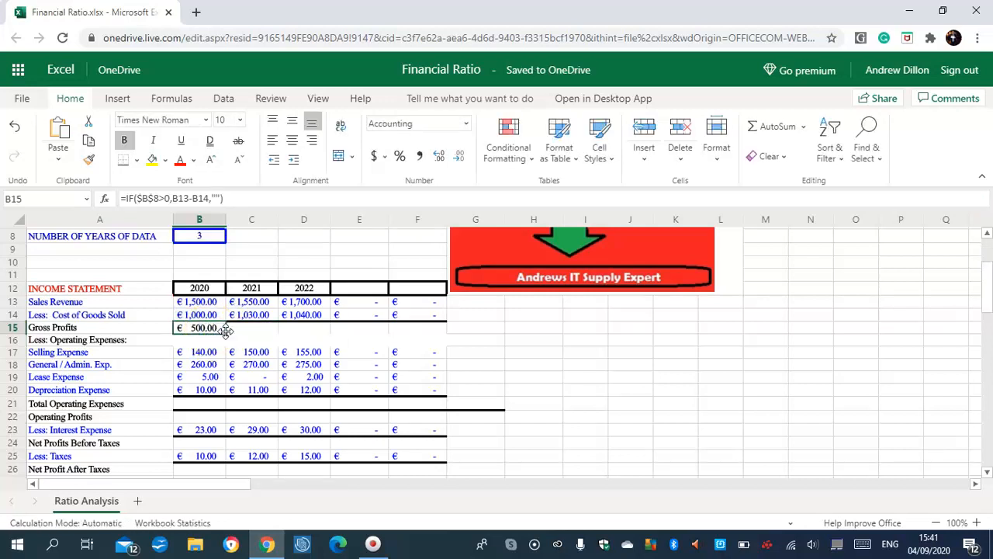
drag(235, 335, 412, 331)
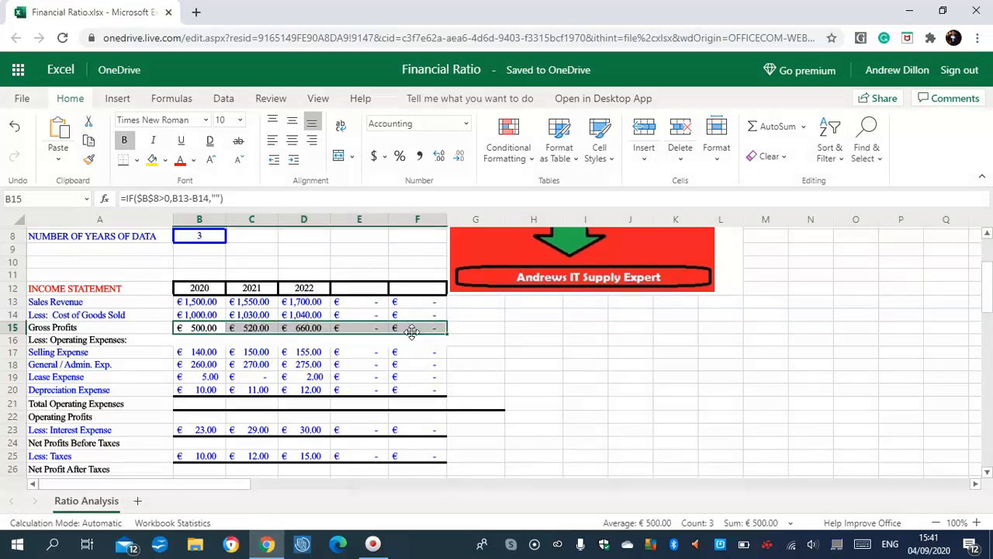
click(309, 329)
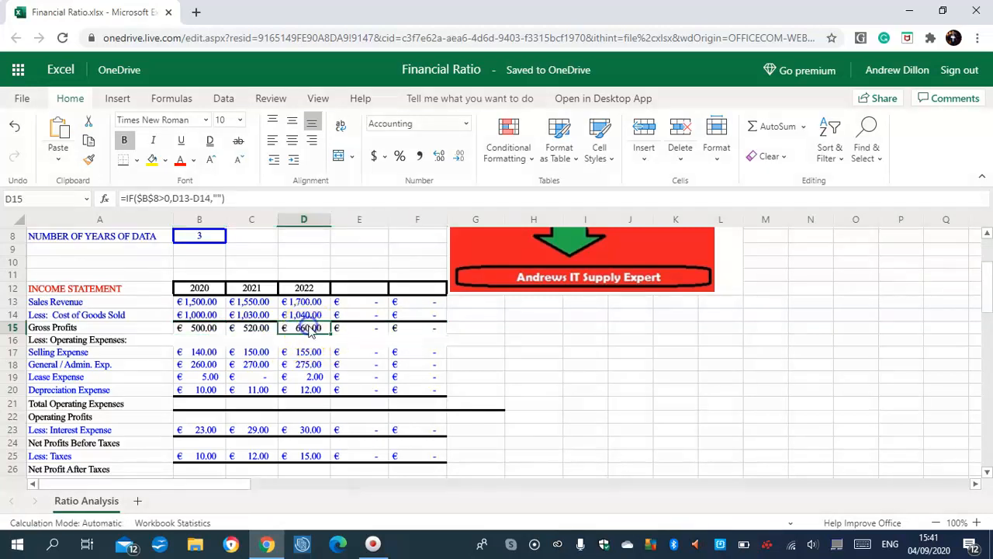
Try to calculate the 2020 Total Operating Expenses in B21 with the formula =IF($B$8>0,B15-B20),"").
click(201, 341)
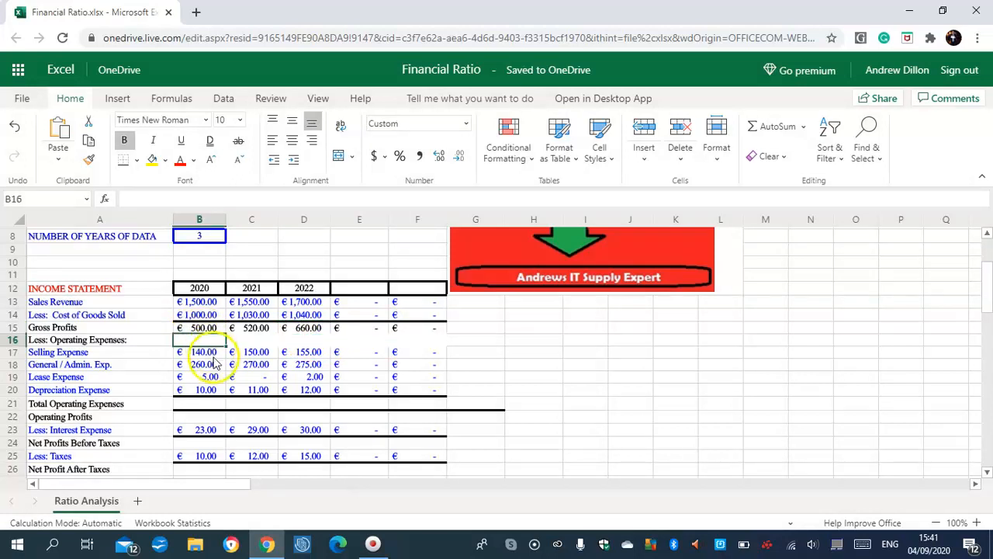
click(205, 403)
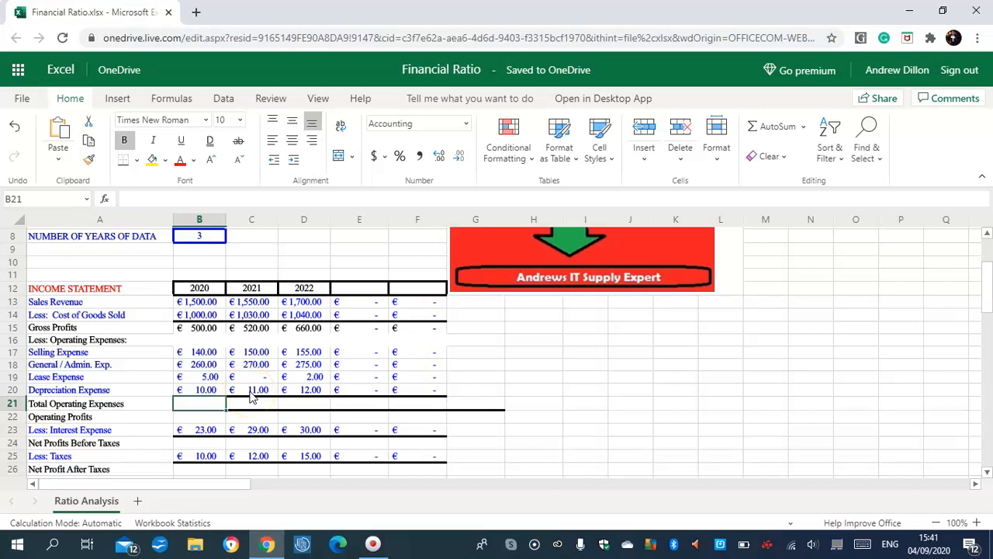
text(=IF()
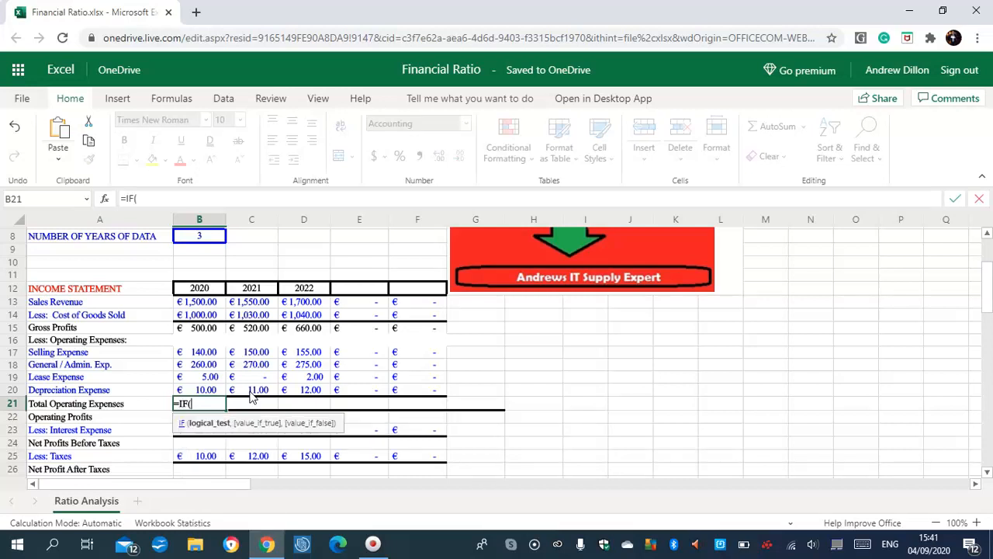
text($B$8)
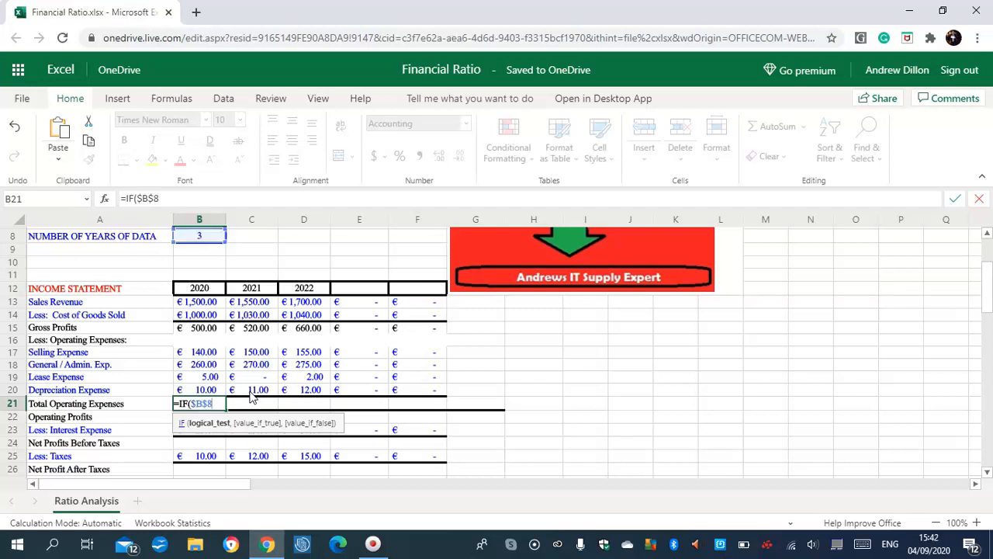
text(>0,)
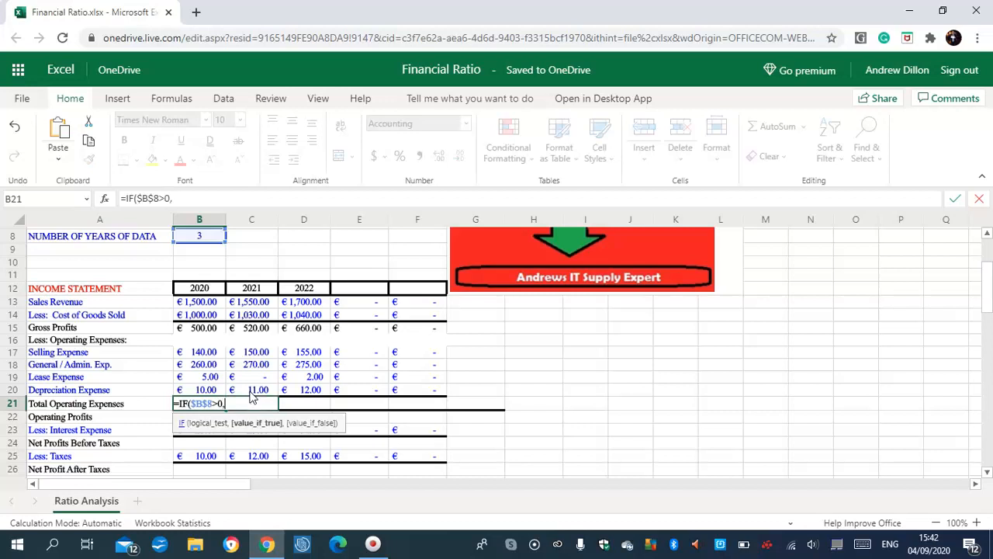
text(B15-B)
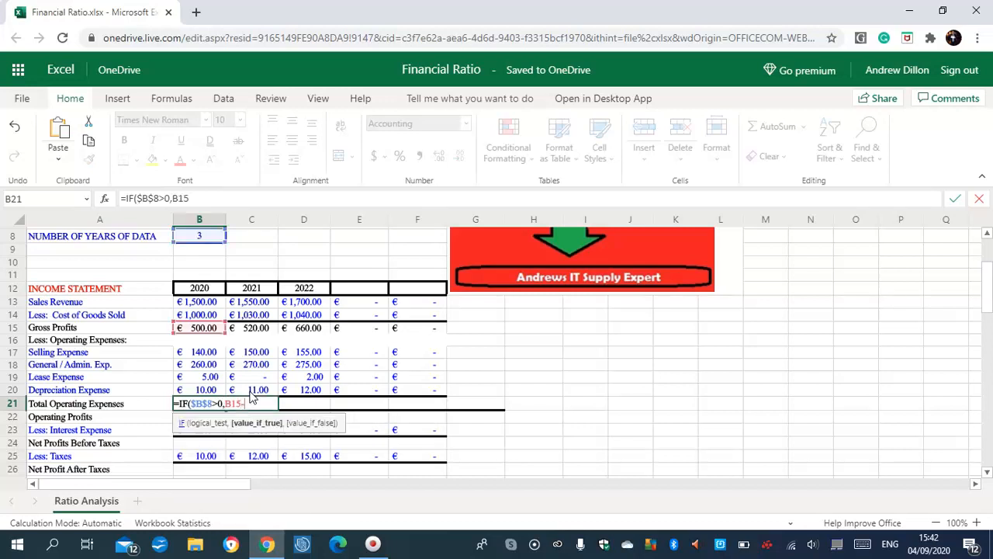
text(21)
key(BackSpace)
text(0)
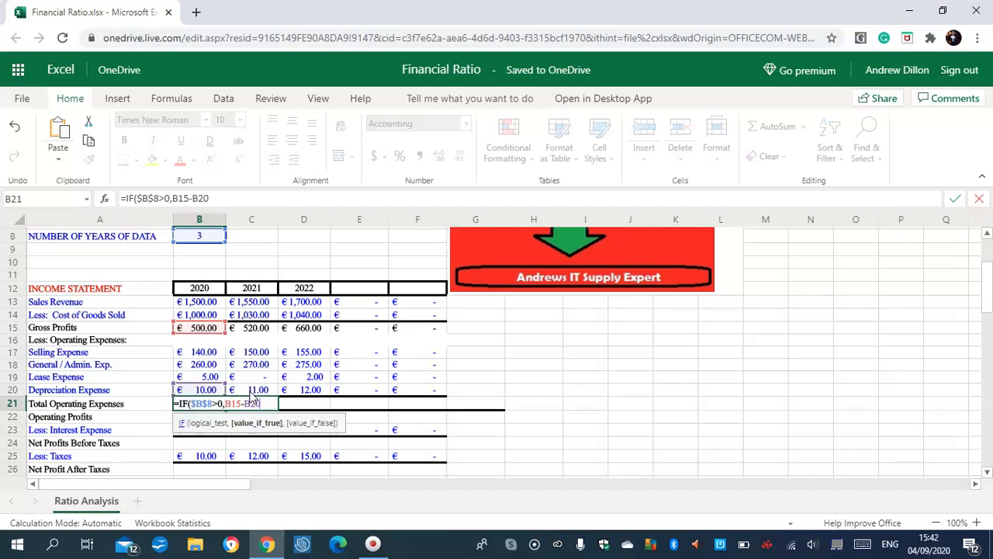
text(,"")
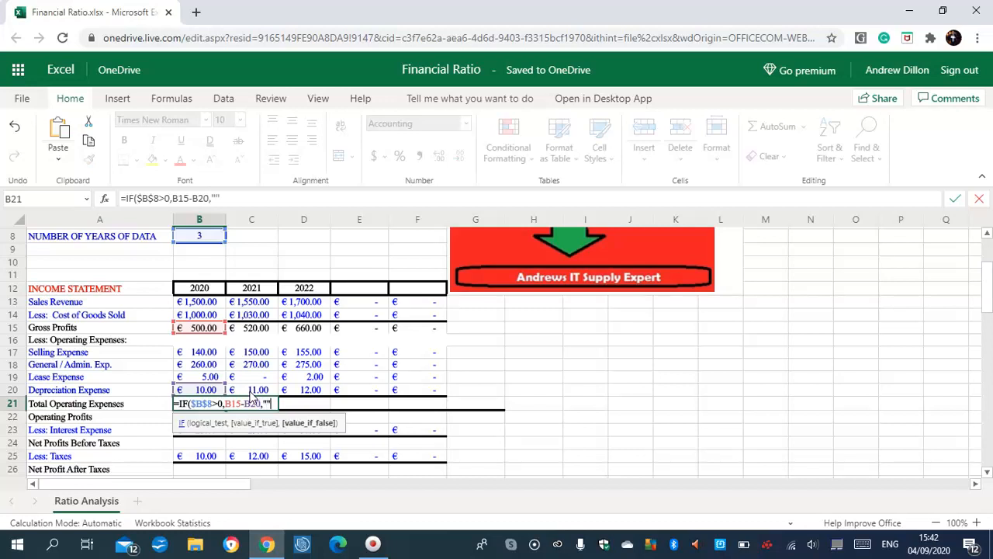
text())
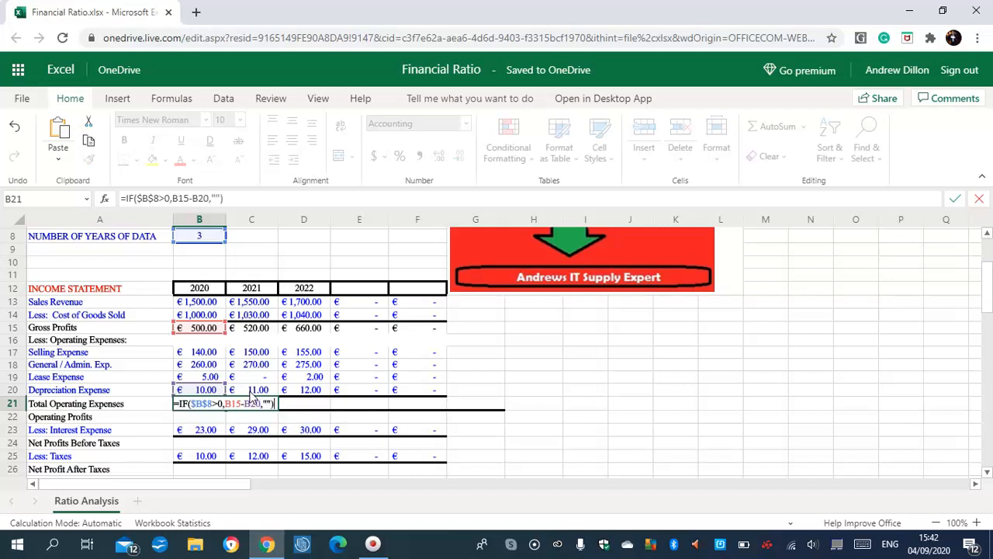
key(BackSpace)
key(BackSpace)
key(BackSpace)
key(BackSpace)
text(),""))
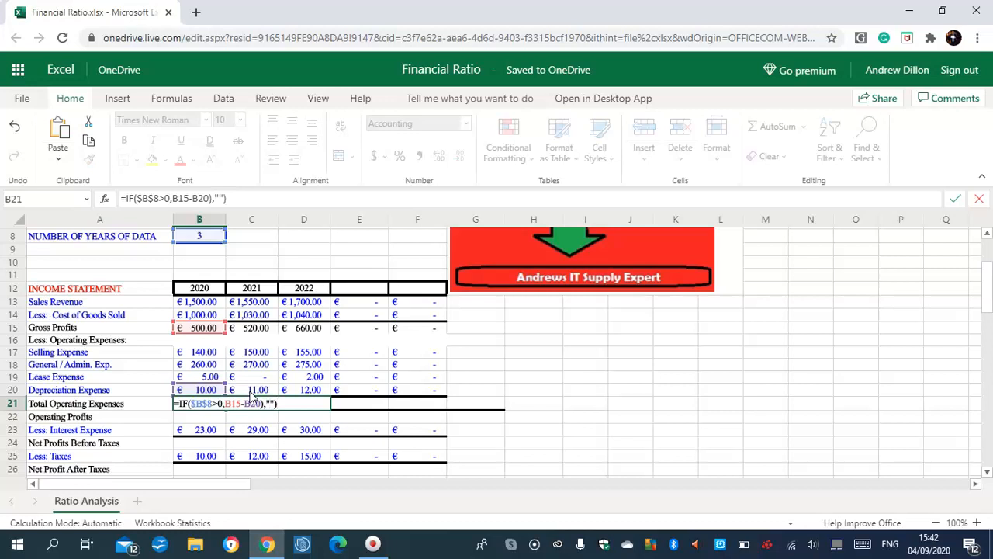
key(Return)
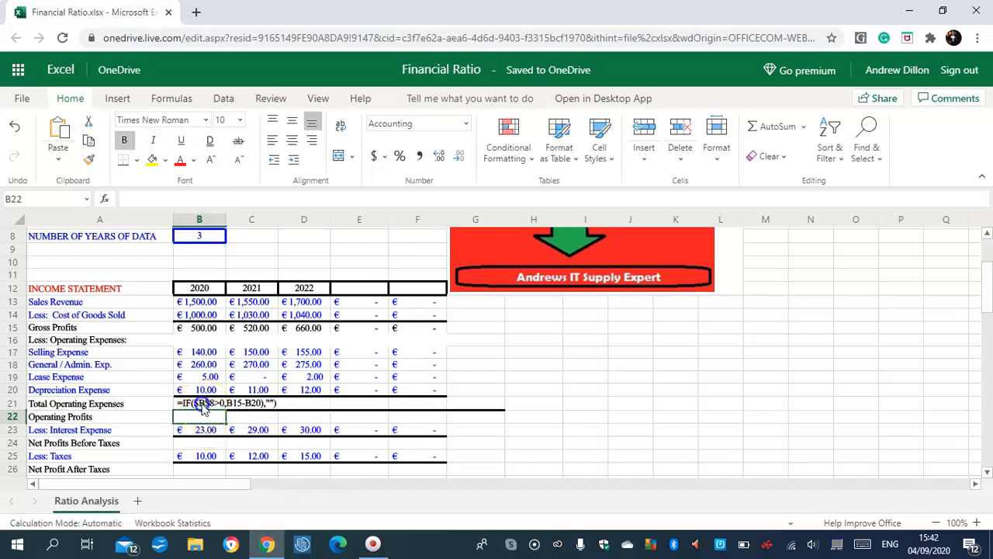
click(201, 404)
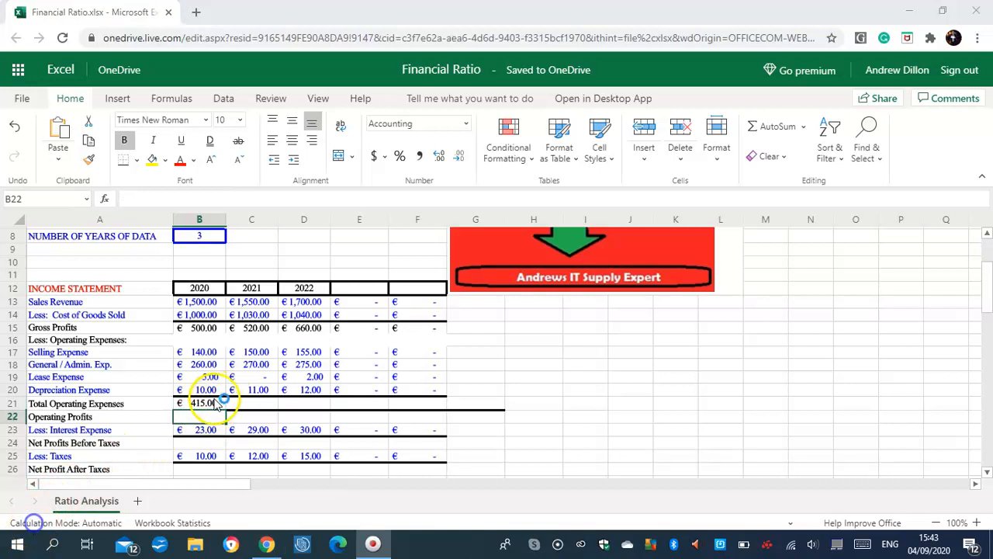
Fill the Total Operating Expenses formula from B21 across the row to G21.
click(204, 405)
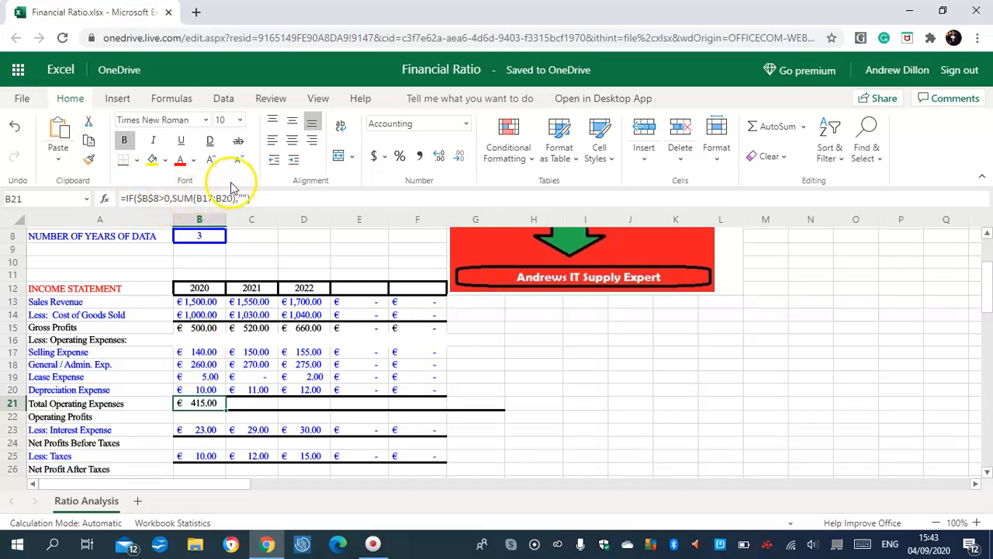
drag(225, 409, 458, 406)
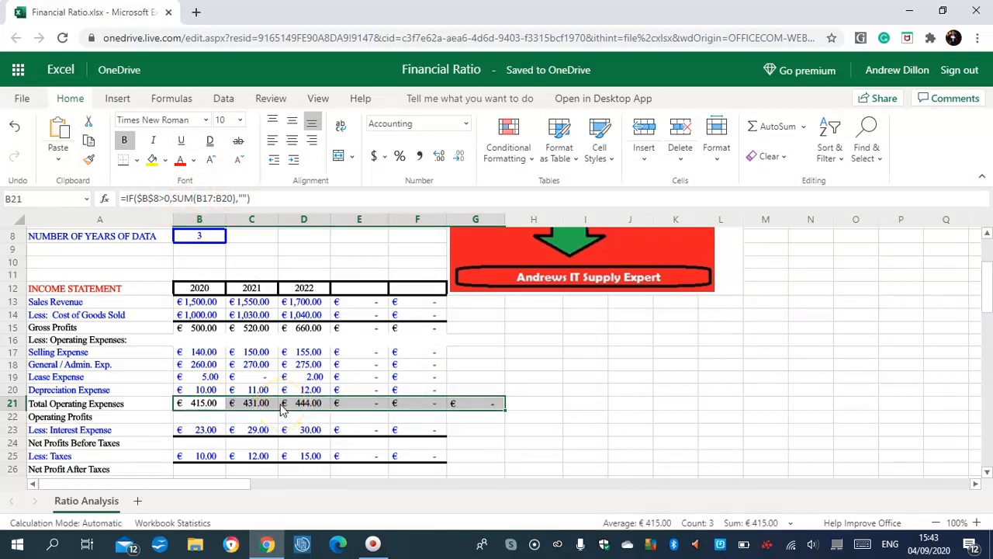
click(348, 403)
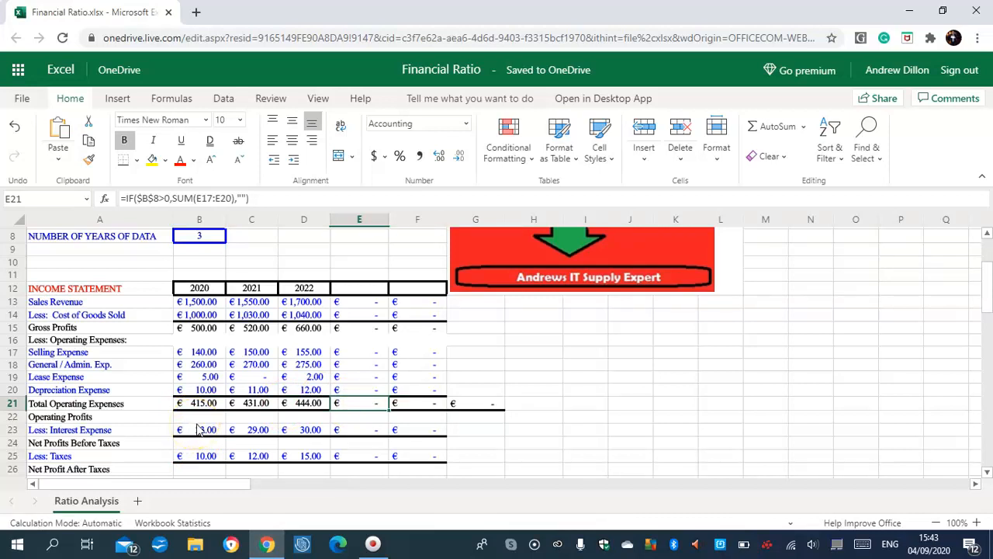
Calculate the 2020 Operating Profits in B22 with the formula =IF($B$8>0,B15-B21,"").
click(199, 418)
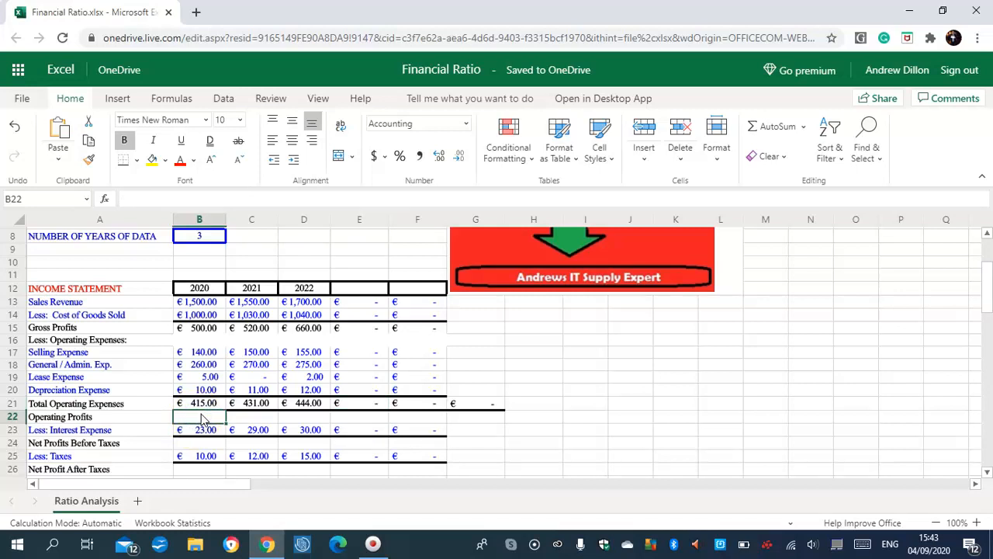
text(=I)
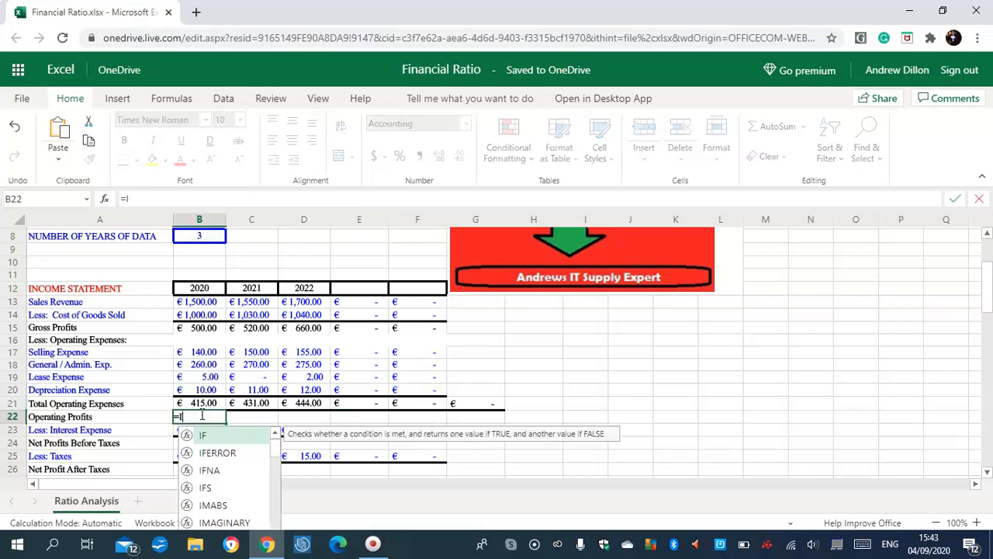
text(F()
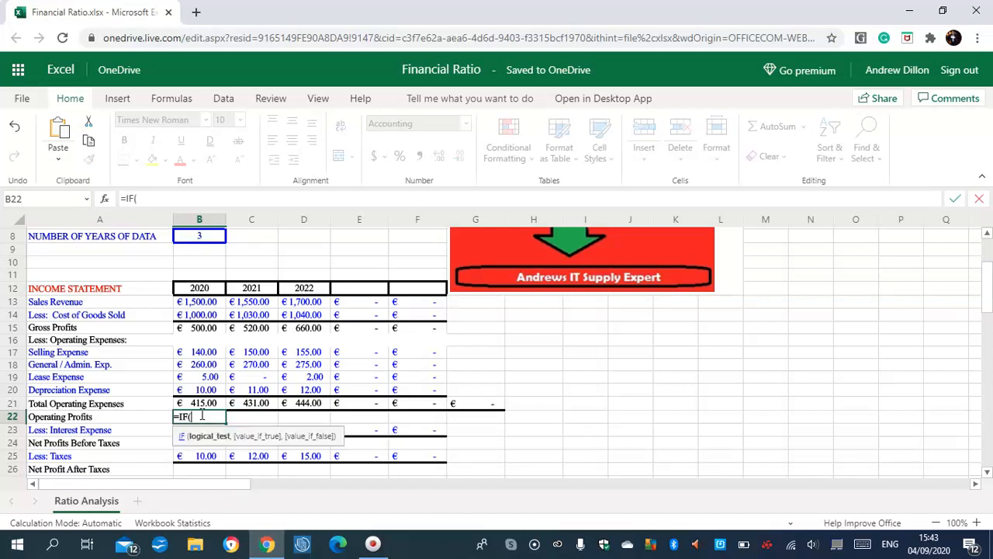
text($B$8>0)
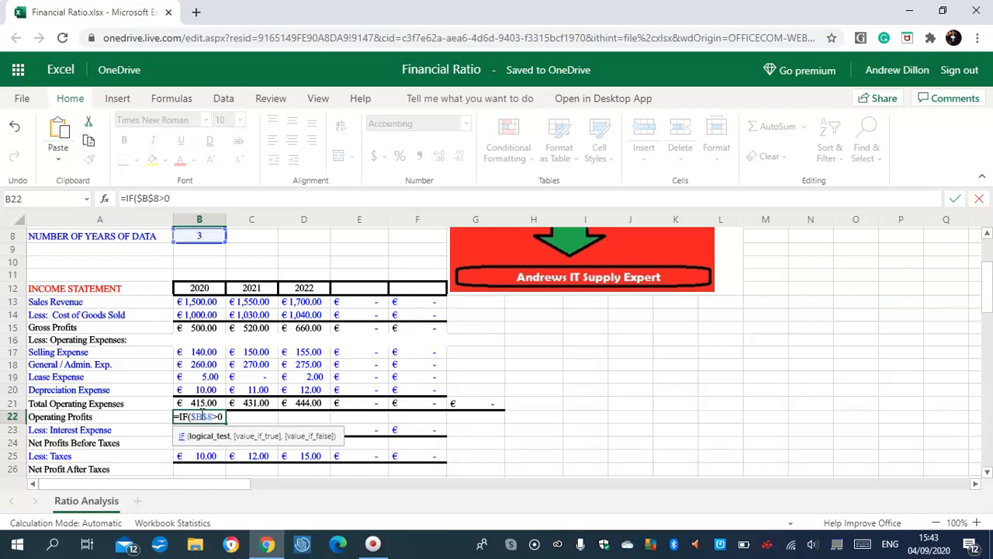
text(,B1)
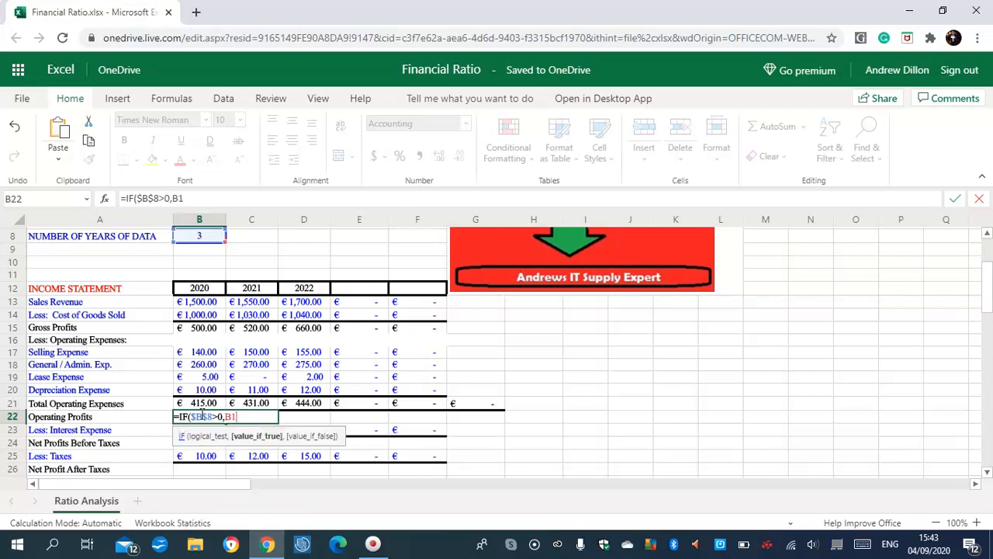
text(5-B21)
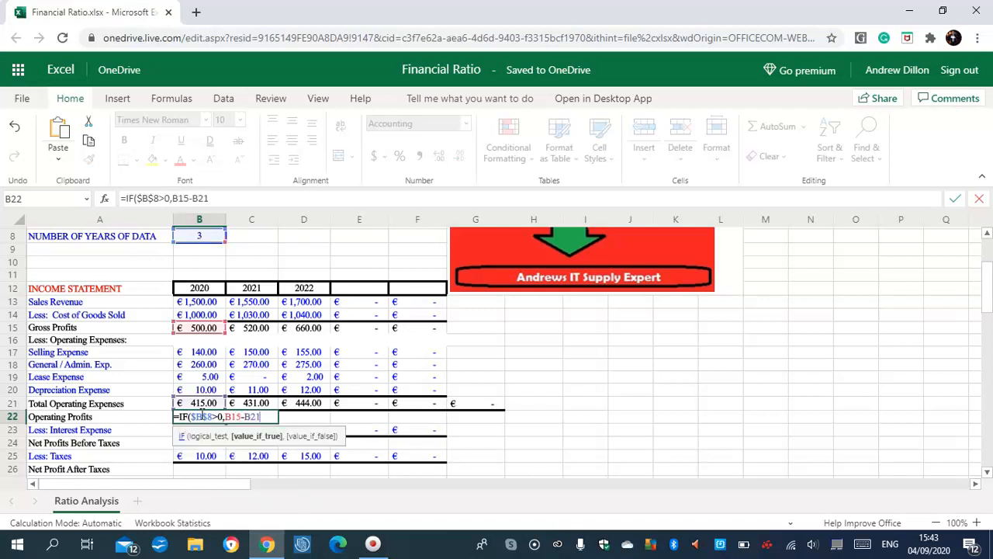
text(,)
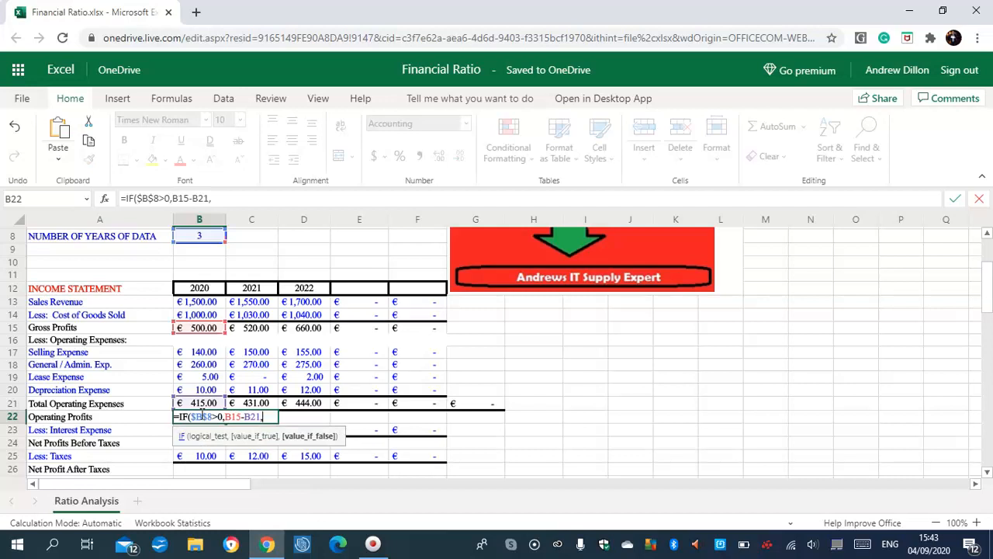
text(""))
key(Return)
Fill the Operating Profits formula from B22 across the row to G22.
click(209, 418)
drag(225, 421, 462, 420)
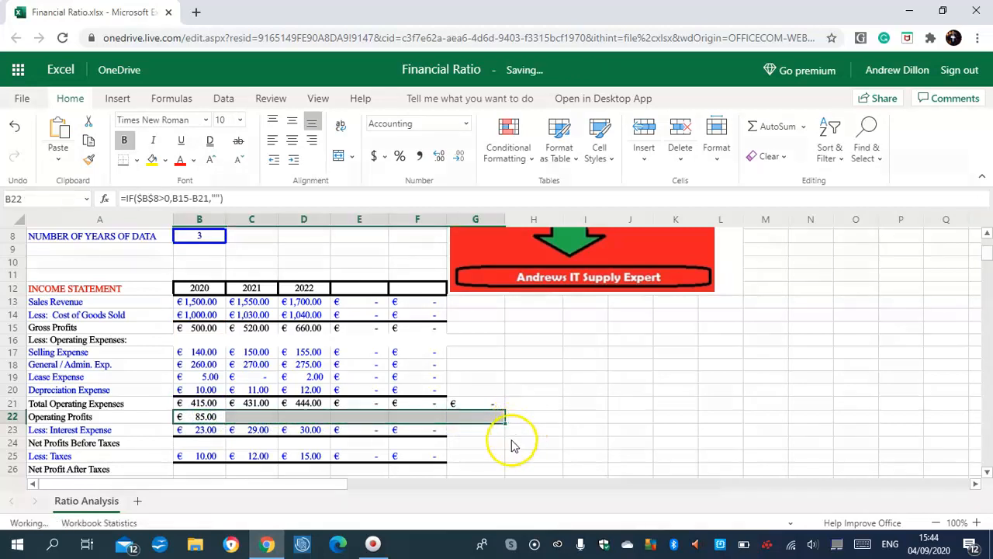
click(508, 441)
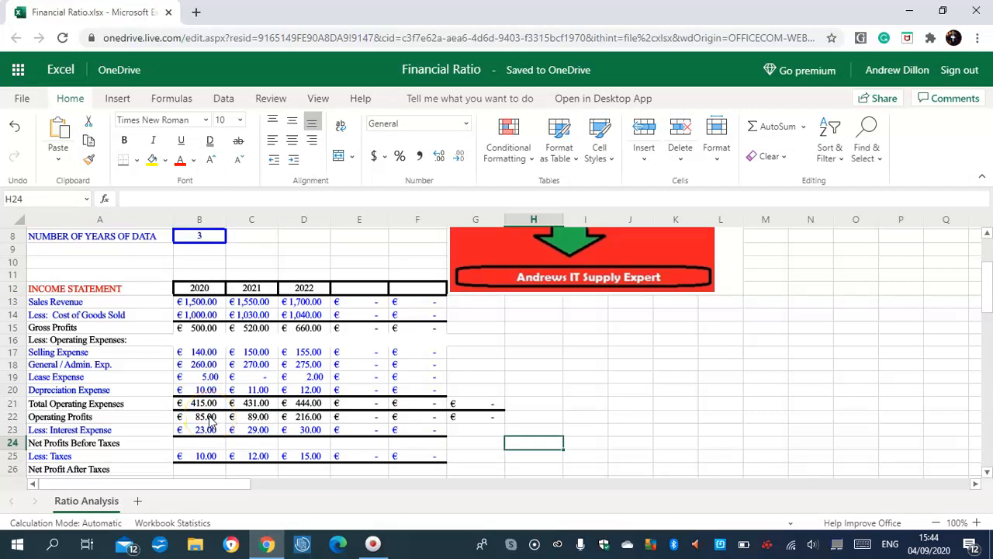
Calculate the 2020 Net Profits Before Taxes in B24 with =IF($B$8>0,B22-B23,"") and fill the formula across to F24.
scroll(978, 473, down, 3)
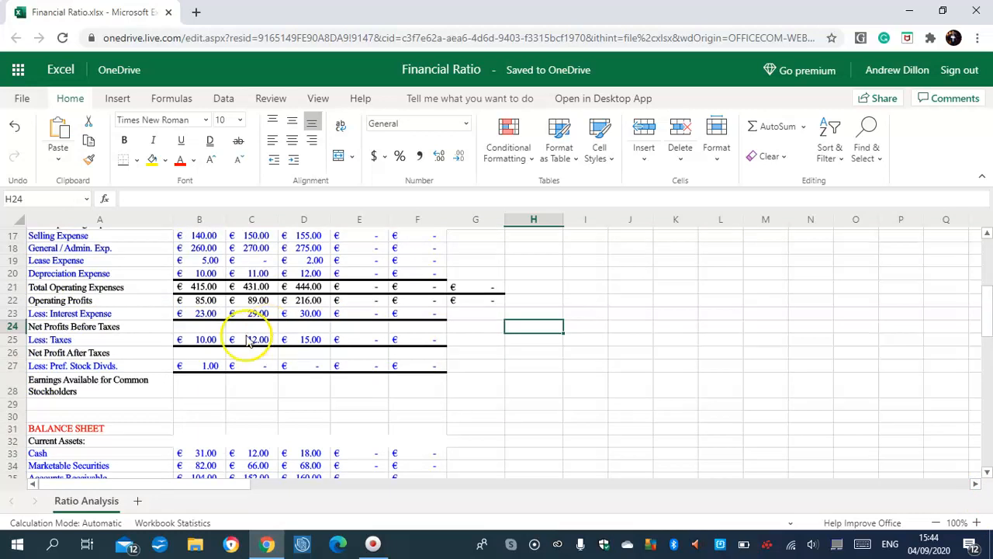
click(206, 328)
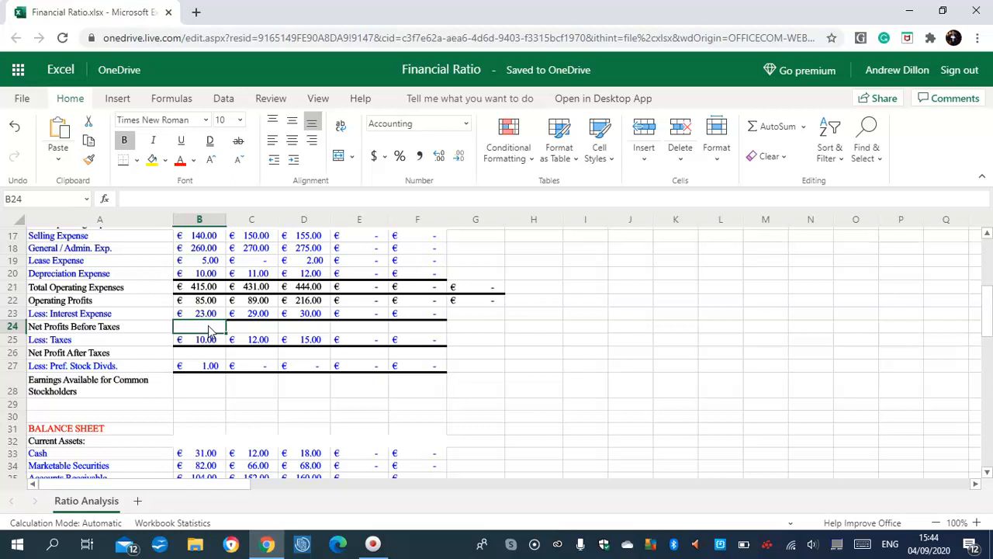
text(=IF)
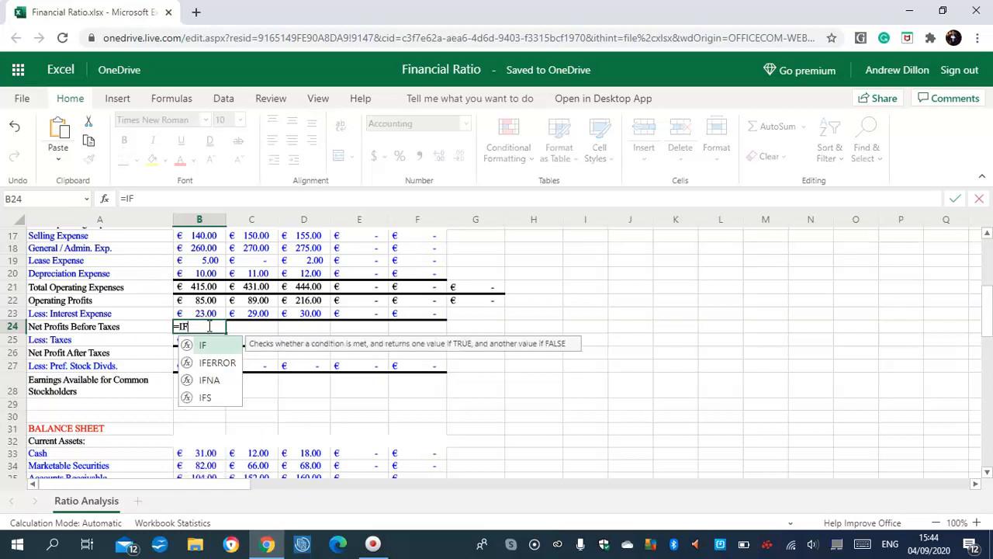
text(($B)
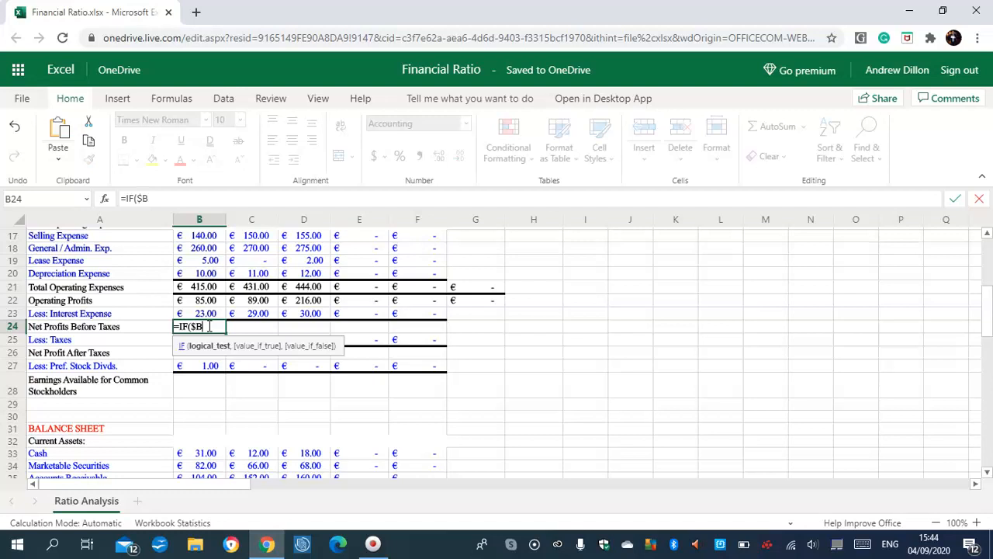
text($8>0,B22)
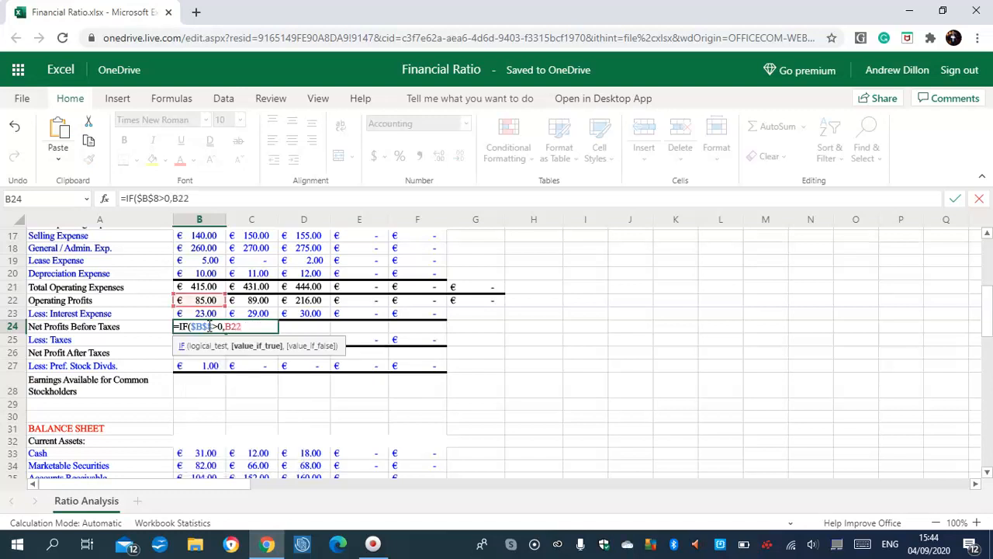
text(-B)
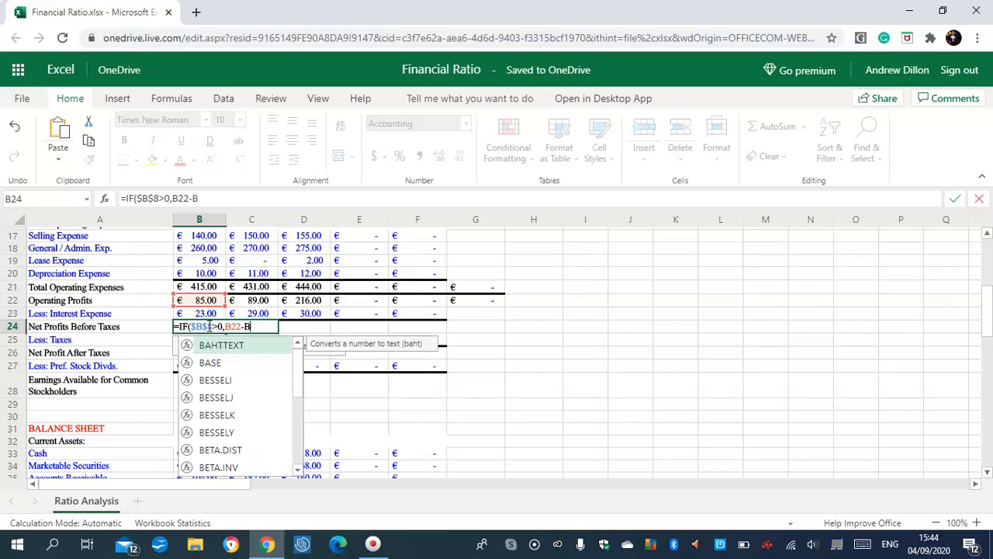
text(23,""))
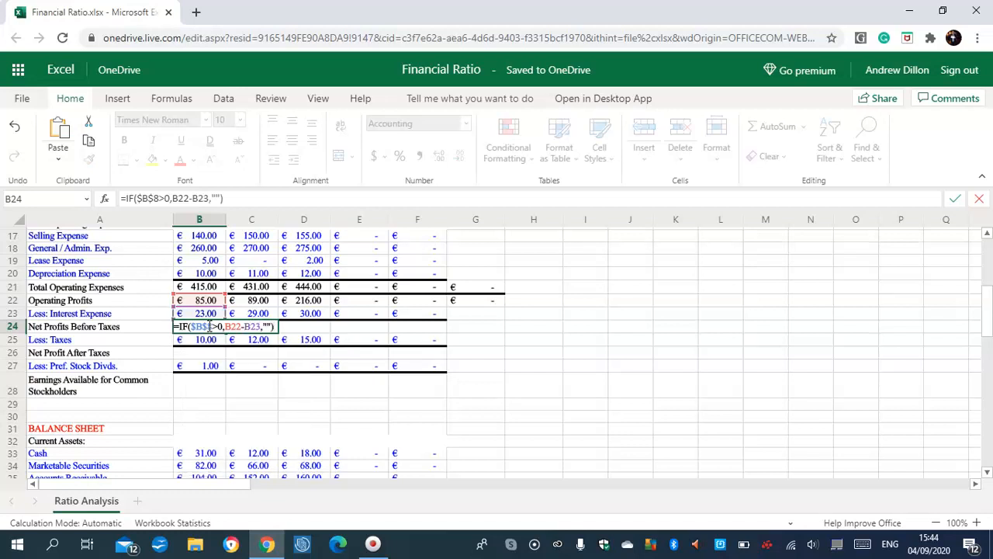
key(Return)
click(212, 327)
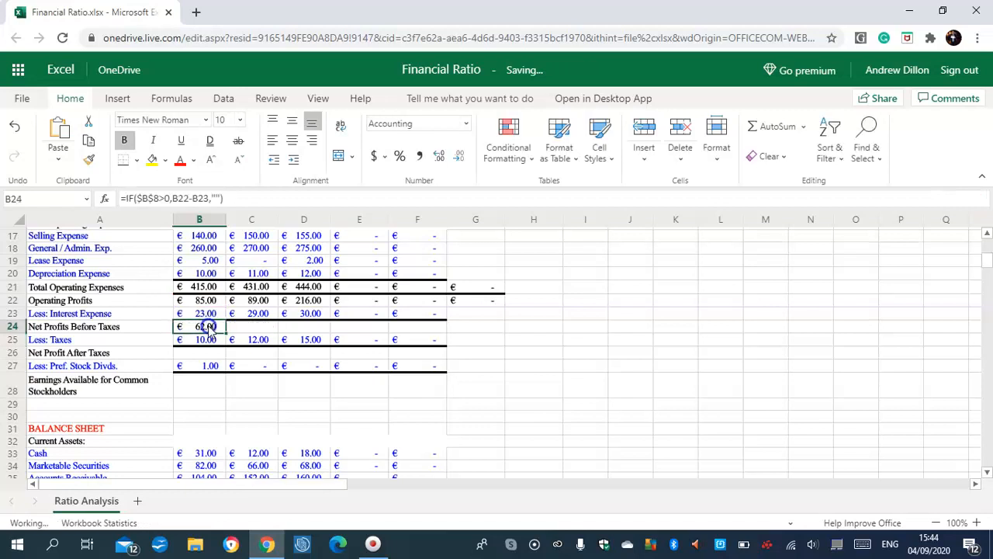
drag(224, 329, 401, 333)
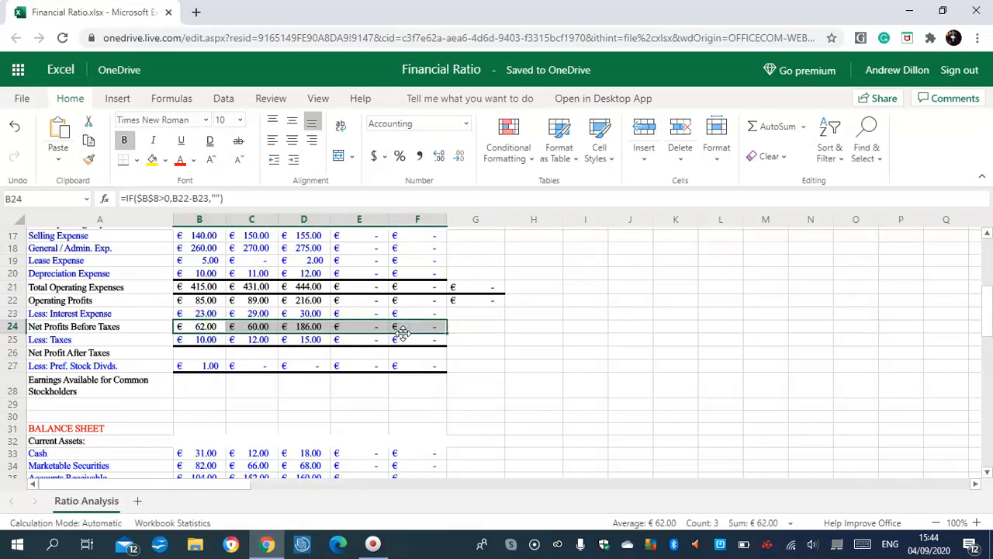
Calculate the 2020 Net Profit After Taxes in B26 with the formula =IF($B$8>0,B24-B25,"").
click(208, 352)
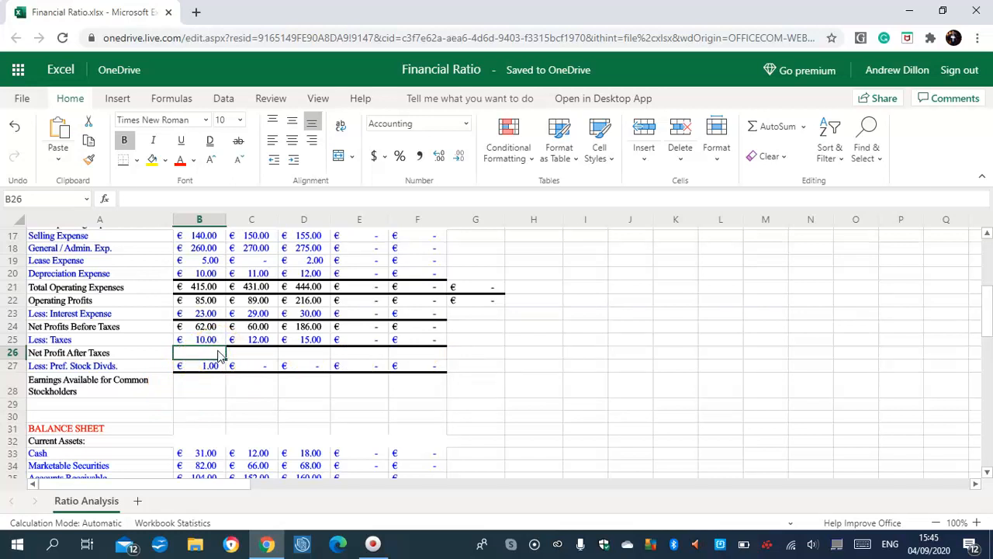
text(=IF)
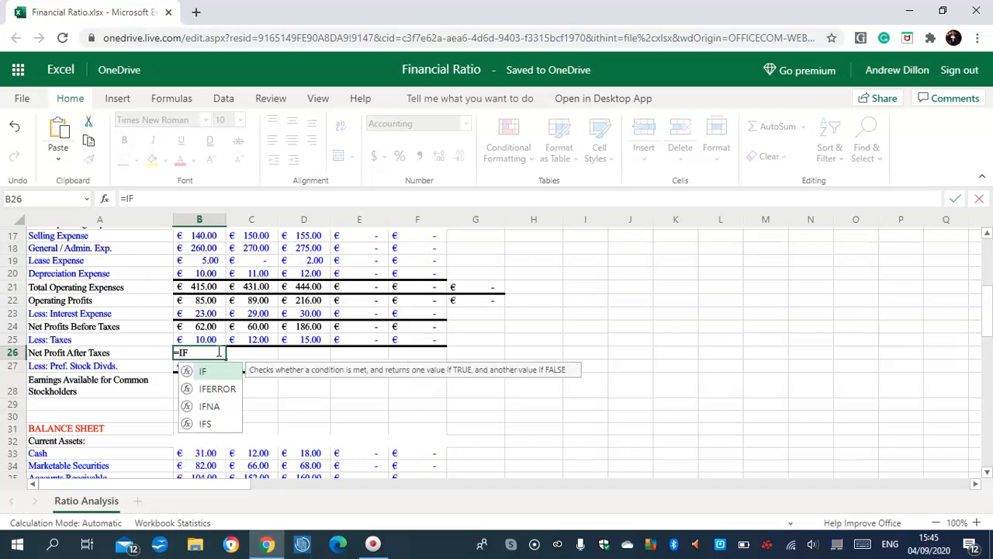
text(()
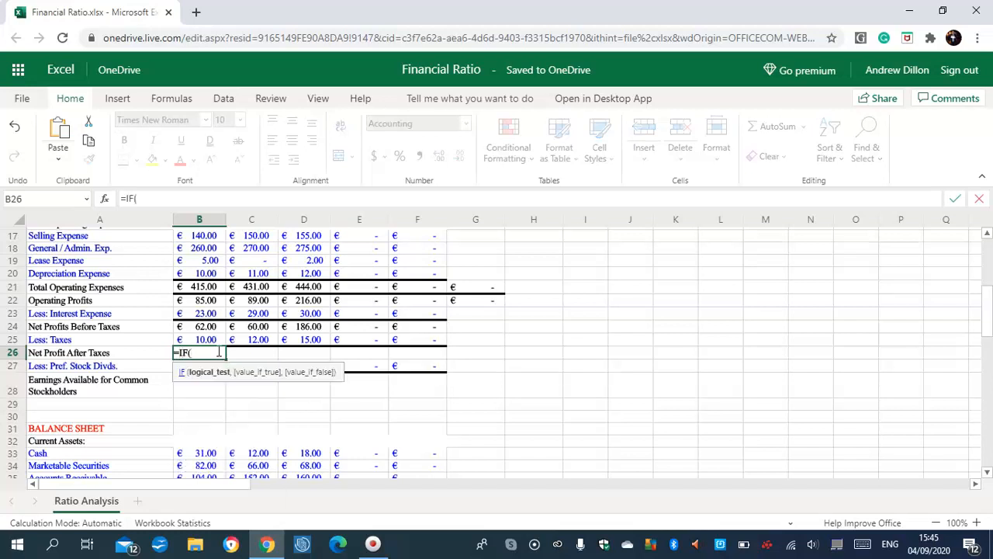
text($B$8>0,B)
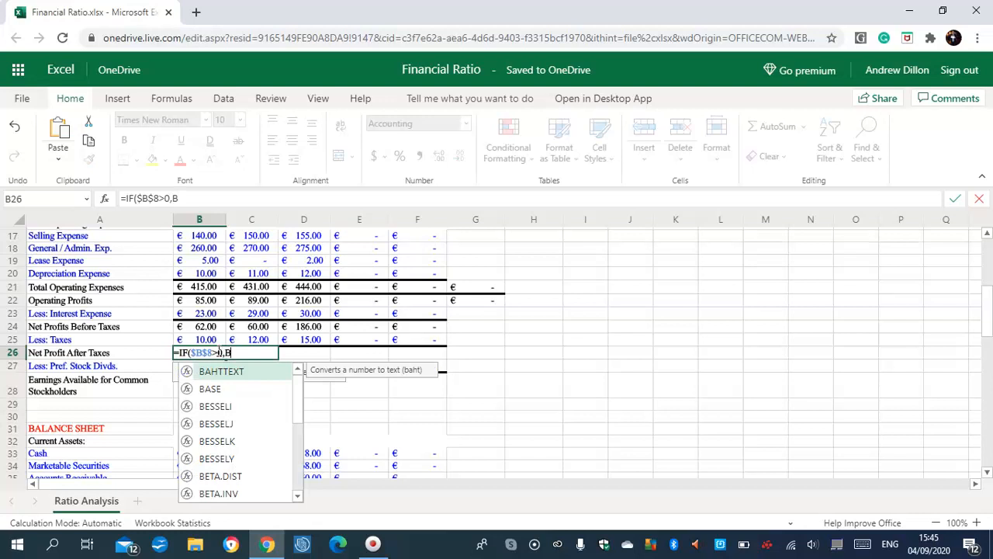
text(24)
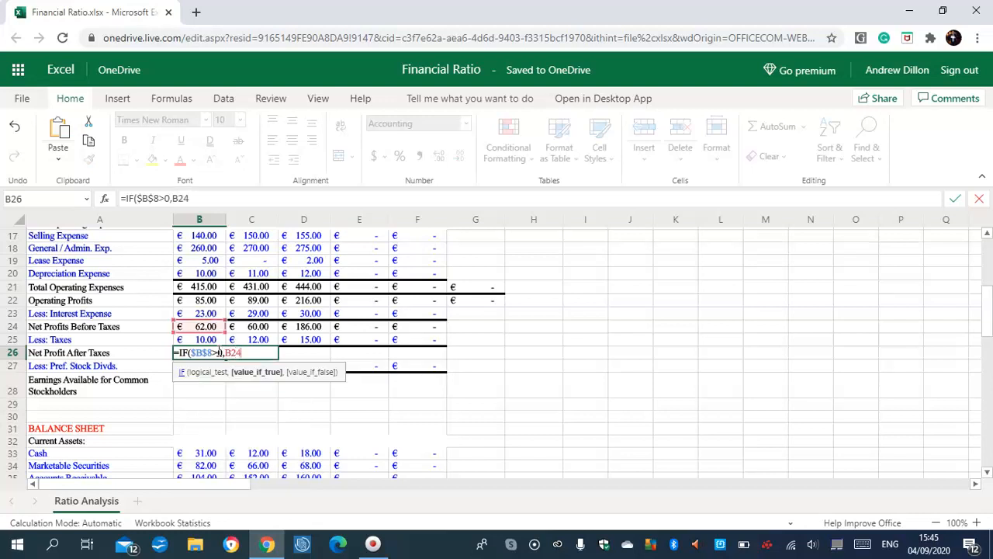
text(-B)
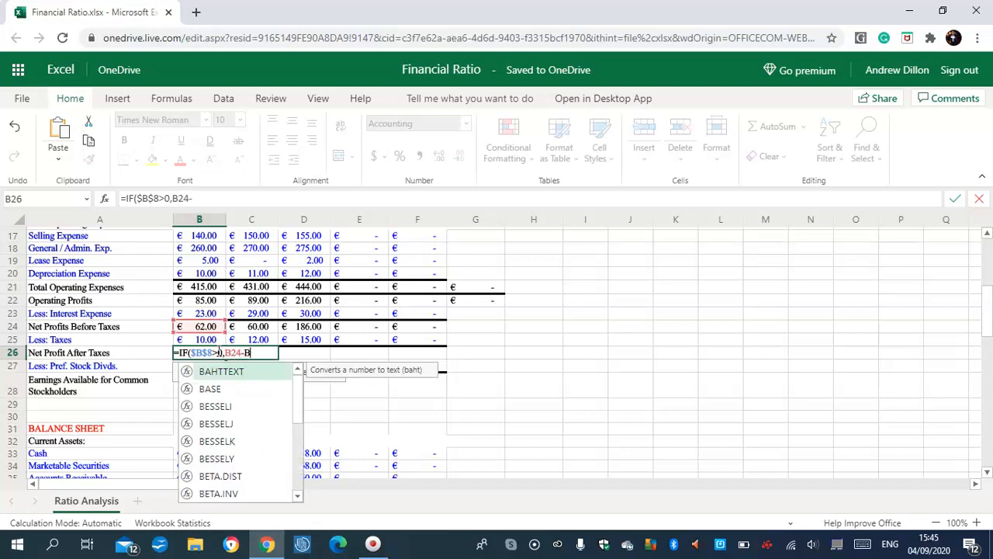
text(25)
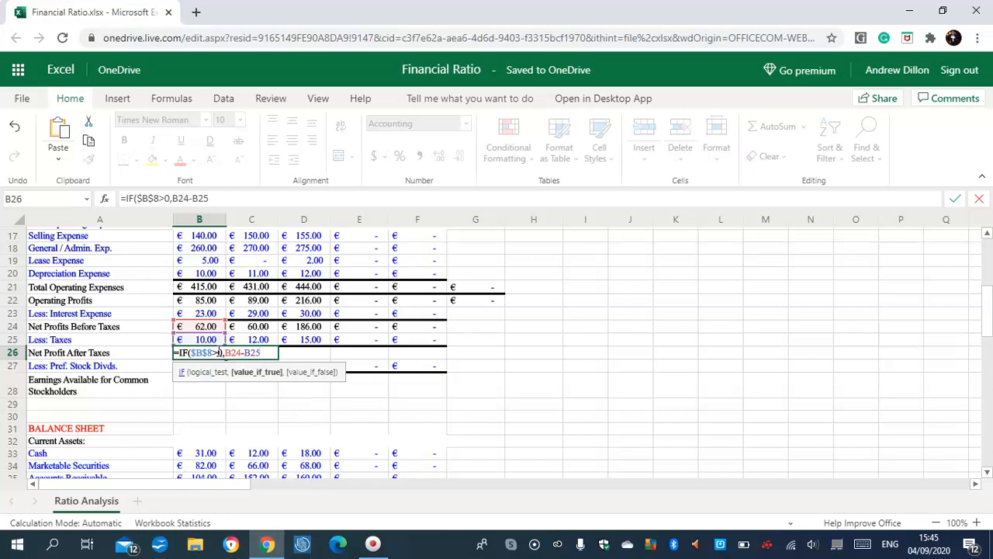
text(,"")
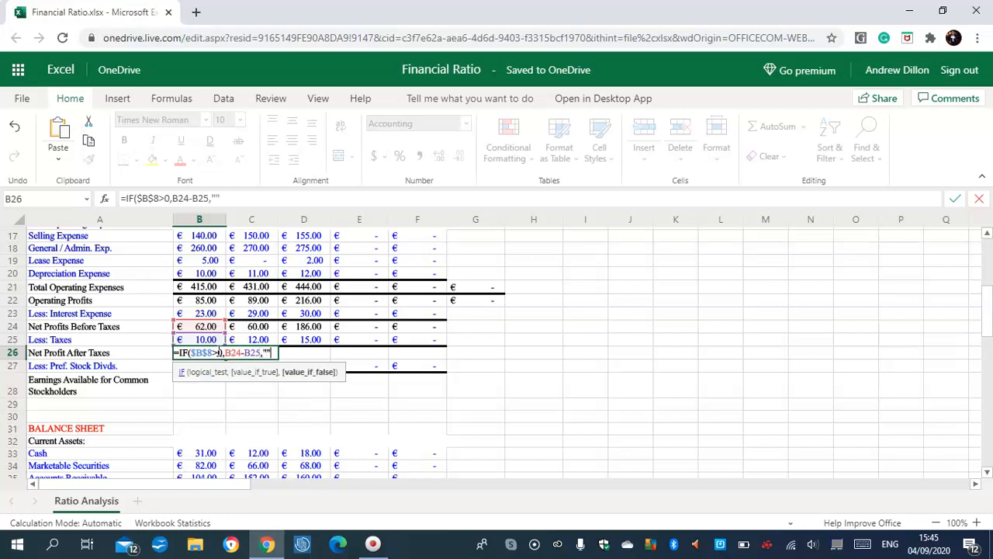
text())
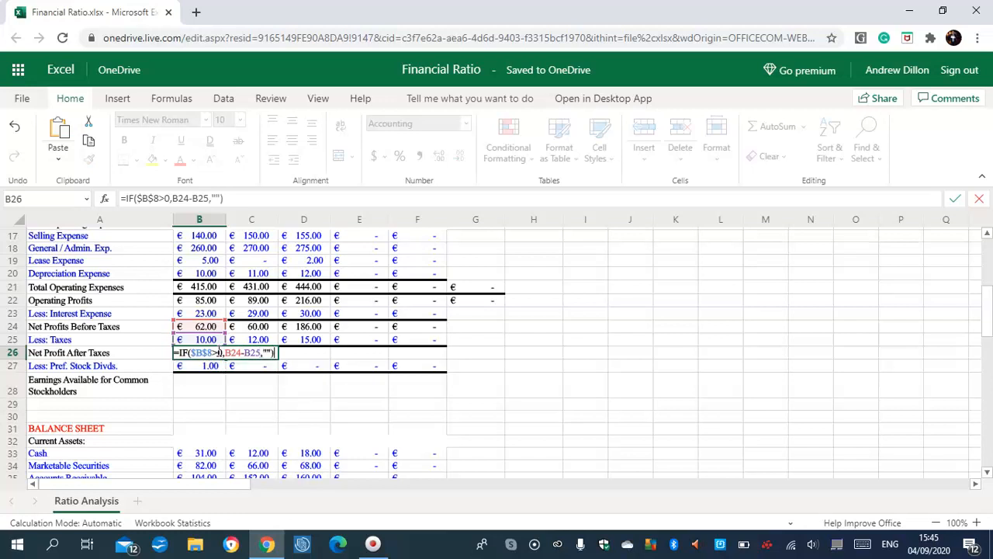
key(Return)
Fill the Net Profit After Taxes formula from B26 across the row to F26.
click(221, 353)
drag(225, 358, 402, 363)
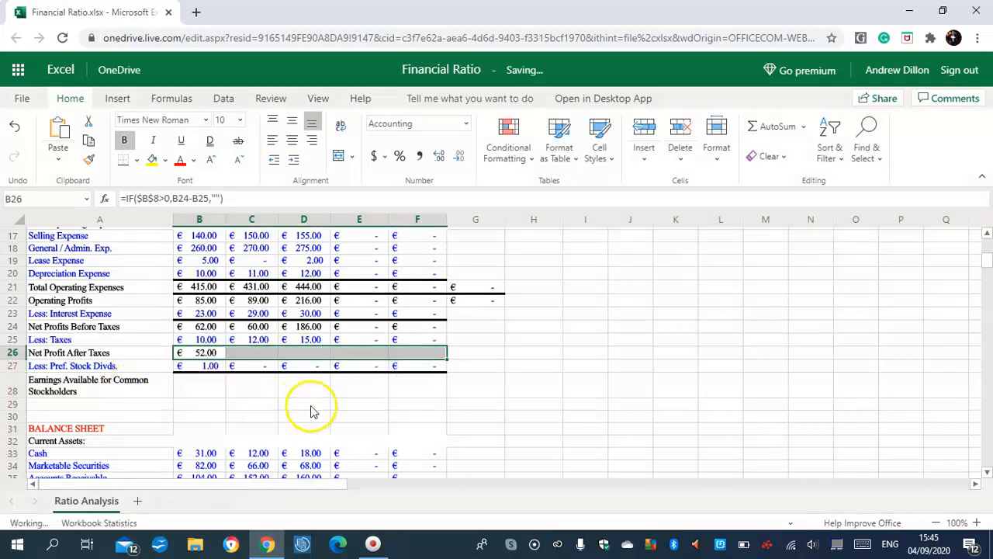
click(220, 355)
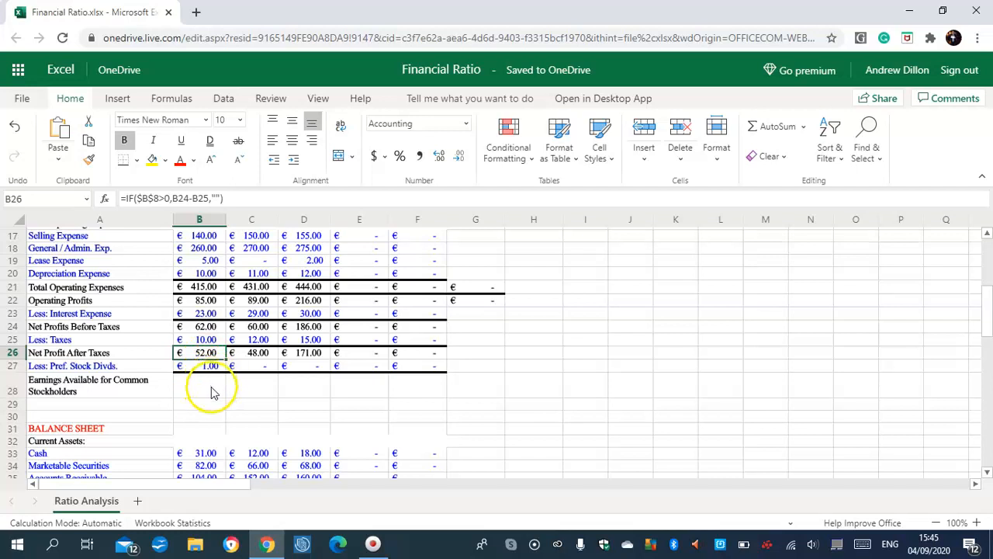
Calculate the 2020 Earnings Available for Common Stockholders in B28 with =IF($B$8>0,B26-B27,"") and fill the formula across to F28.
click(208, 387)
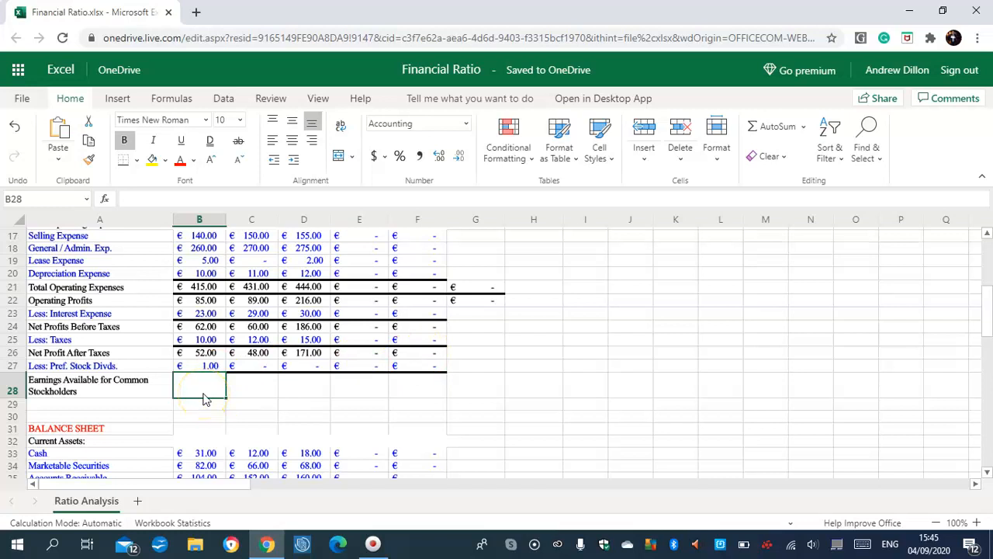
text(=I)
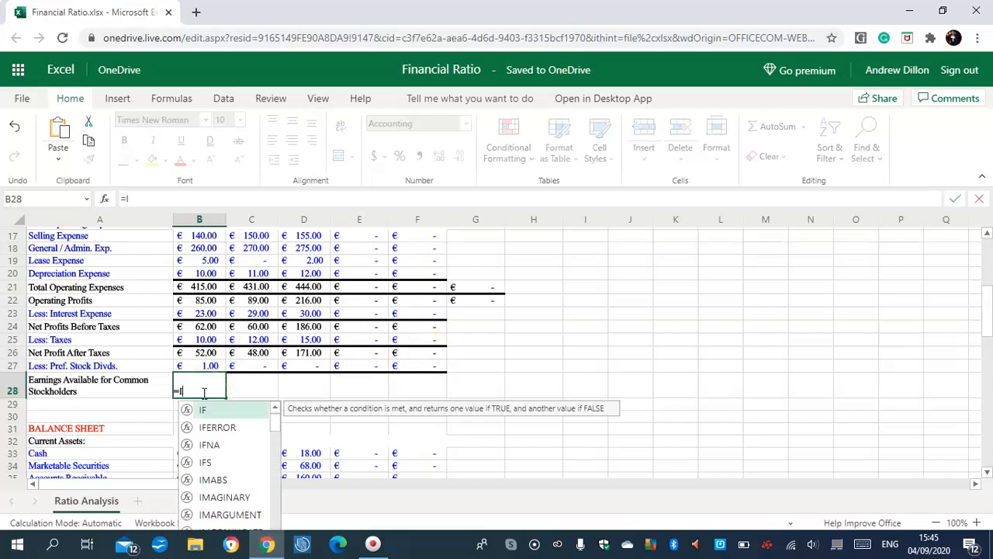
text(F()
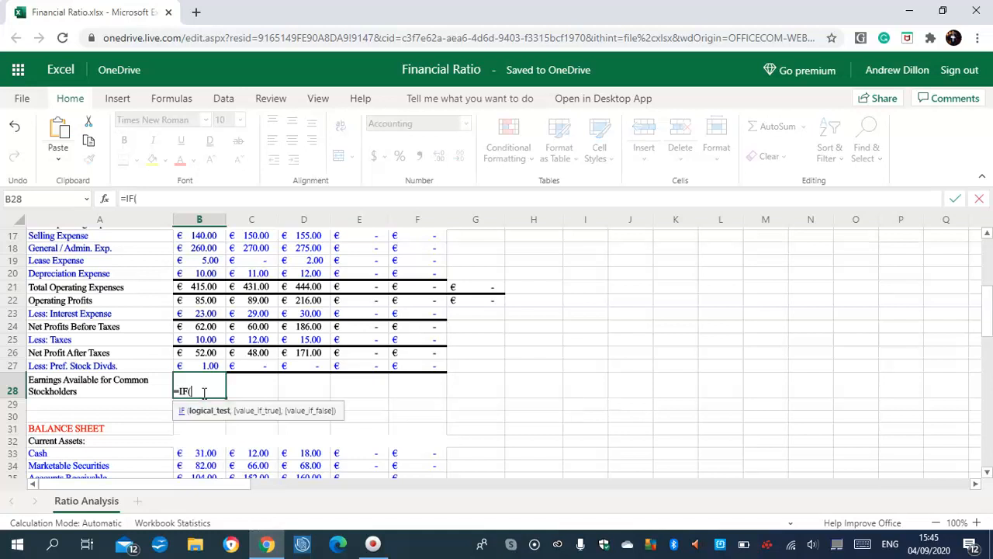
text($B$8>0,B26-B27,""))
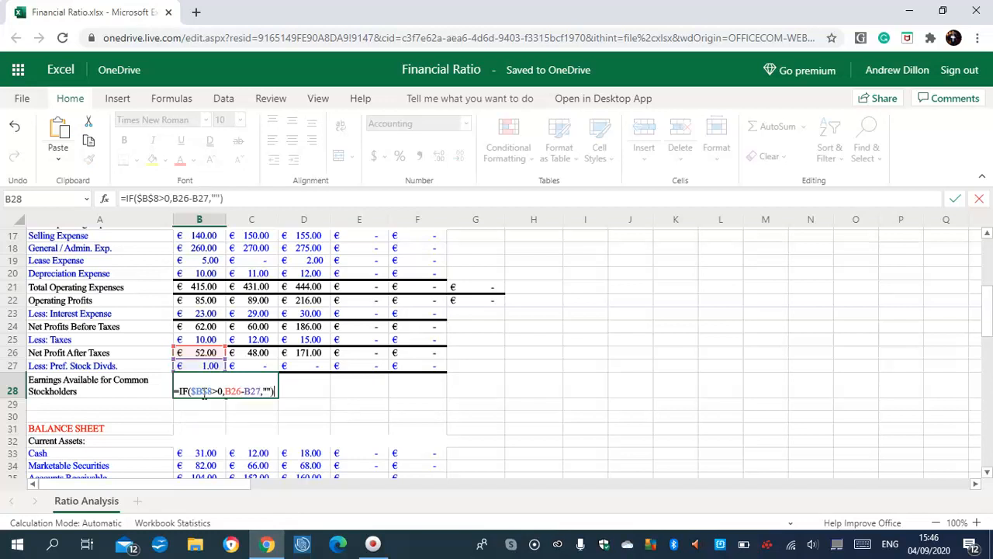
key(Return)
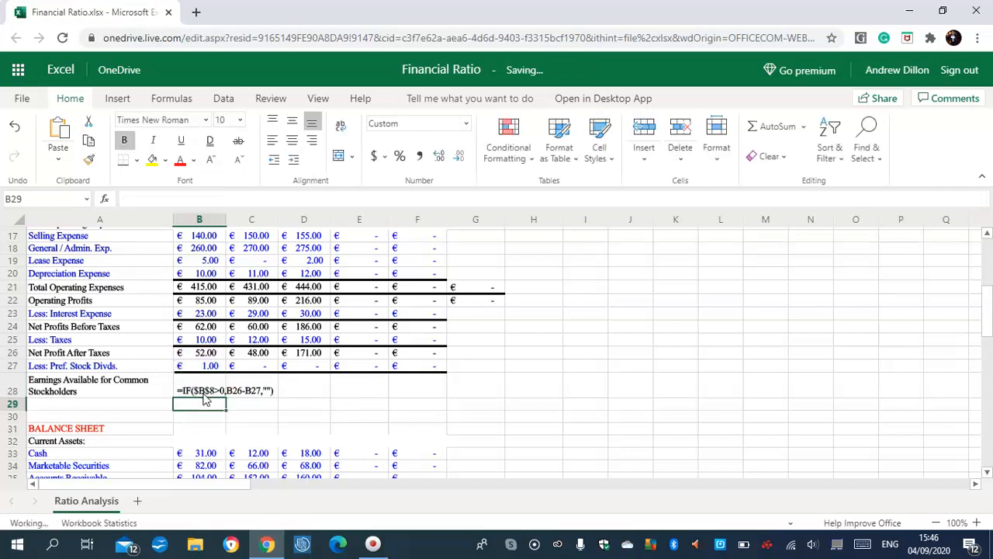
click(204, 392)
drag(225, 398, 406, 399)
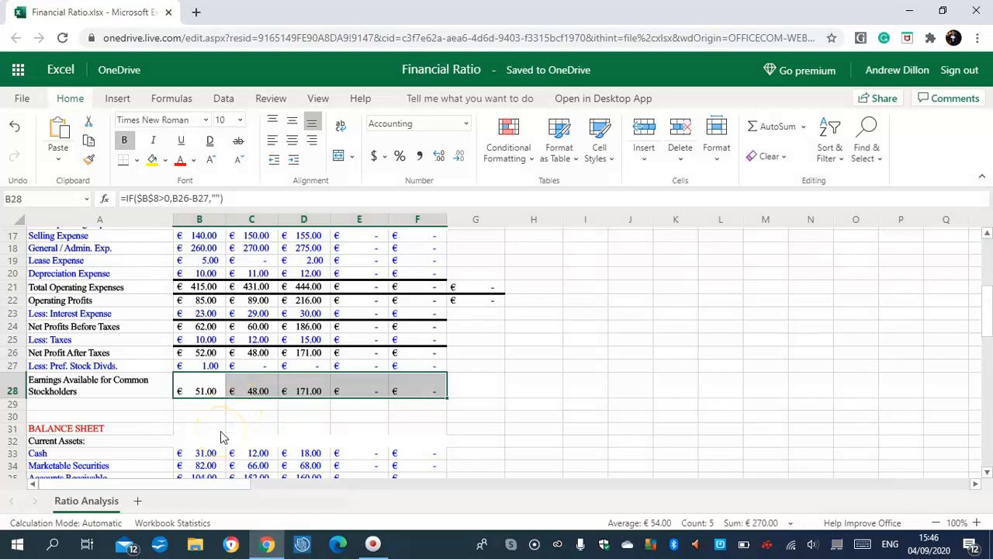
Calculate the 2020 Total Current Assets of the balance sheet in B37 with the formula =SUM(B33:B36).
click(202, 440)
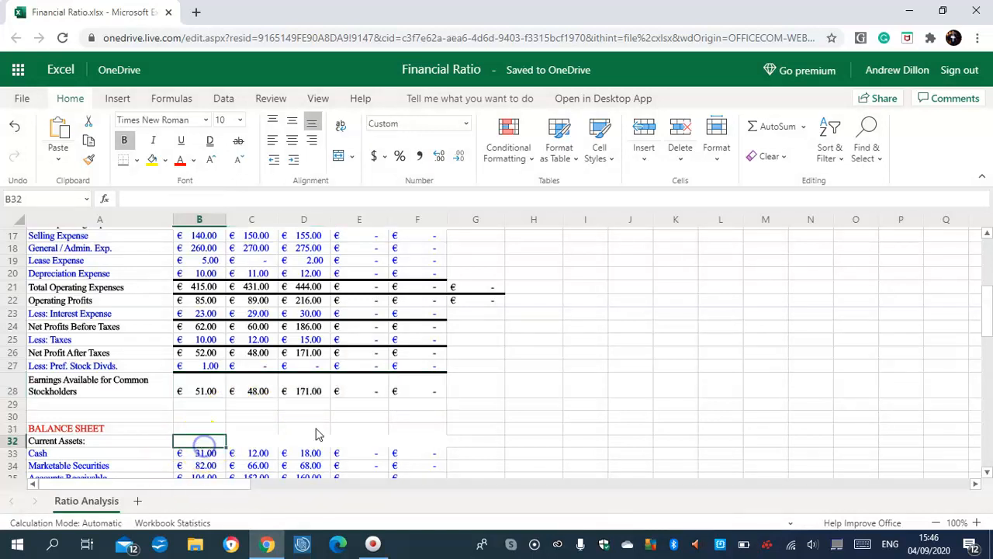
drag(984, 302, 987, 334)
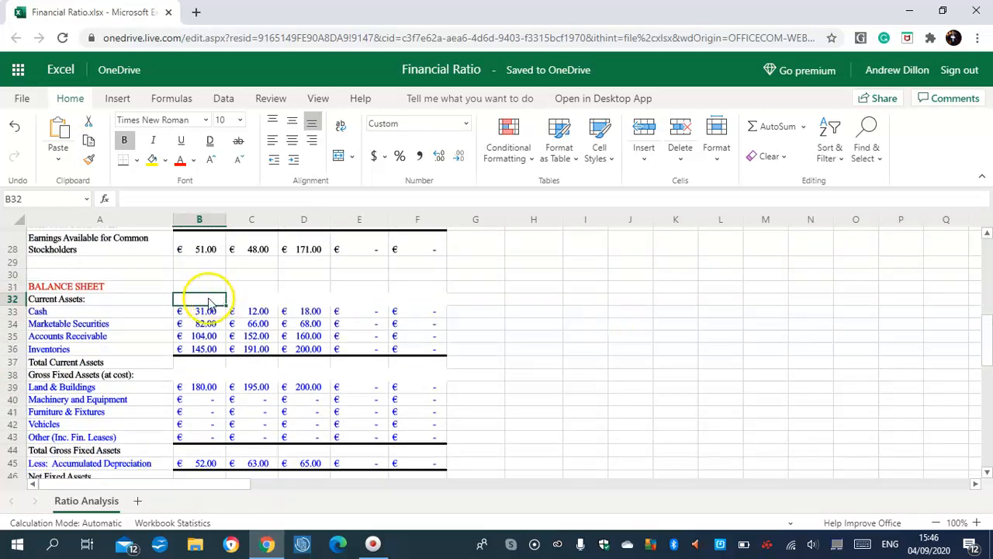
click(198, 363)
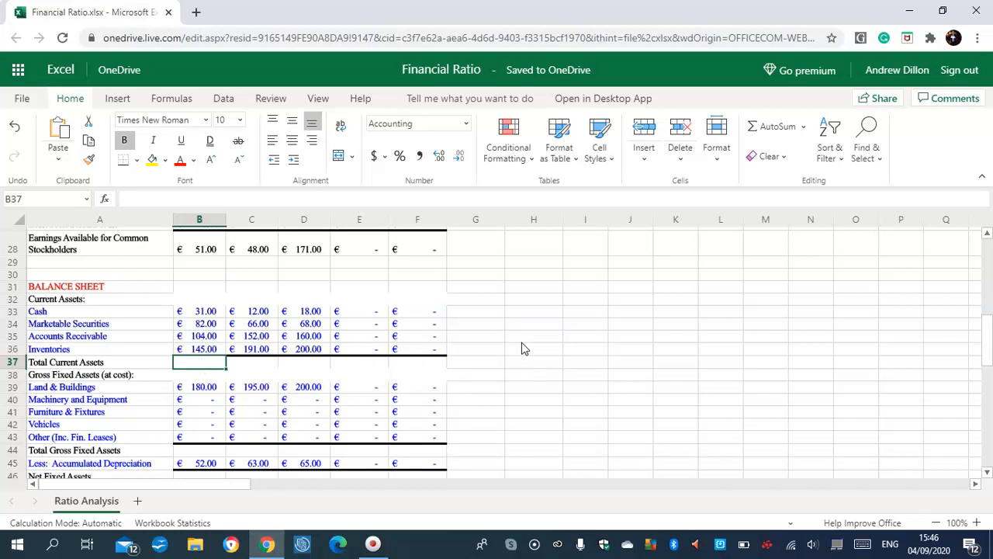
text(=SUM)
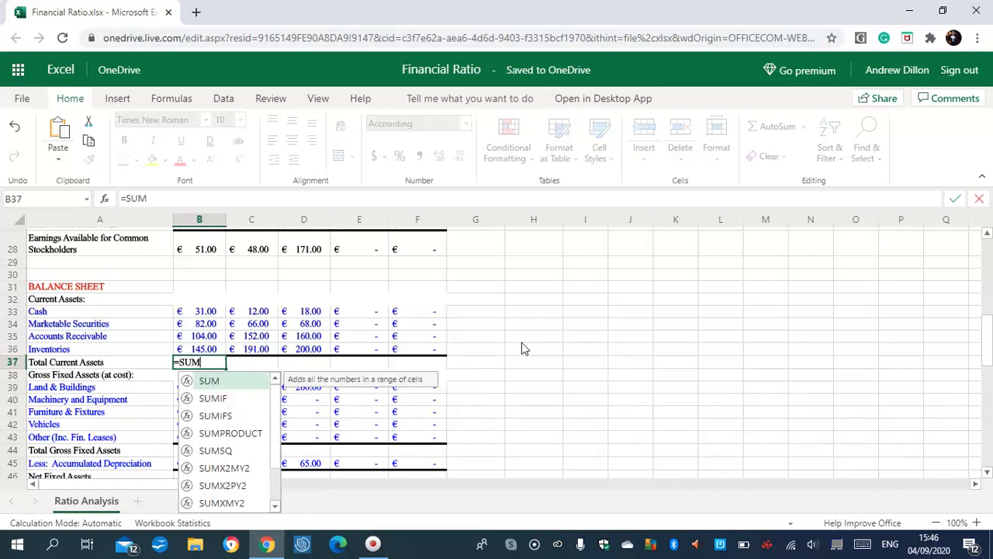
text((B33)
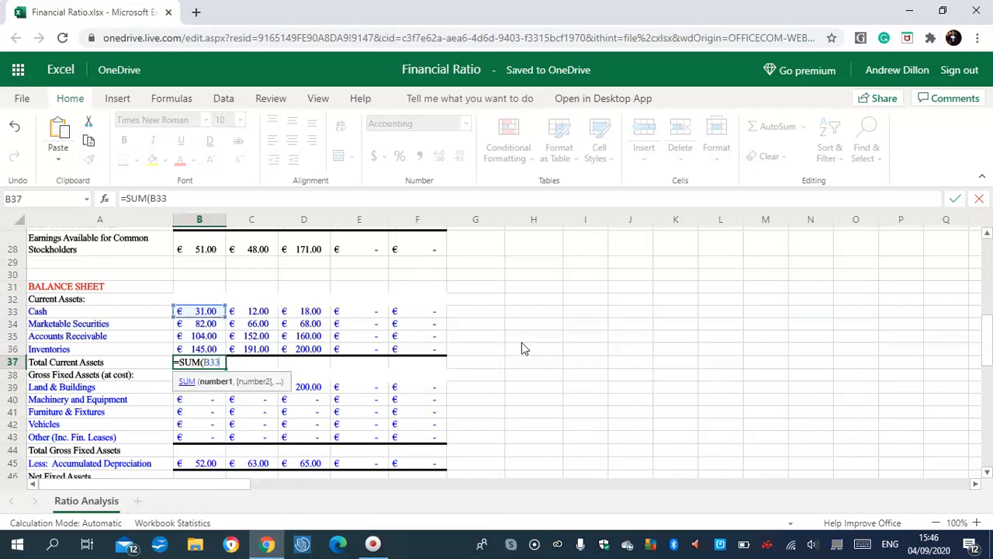
text(:B)
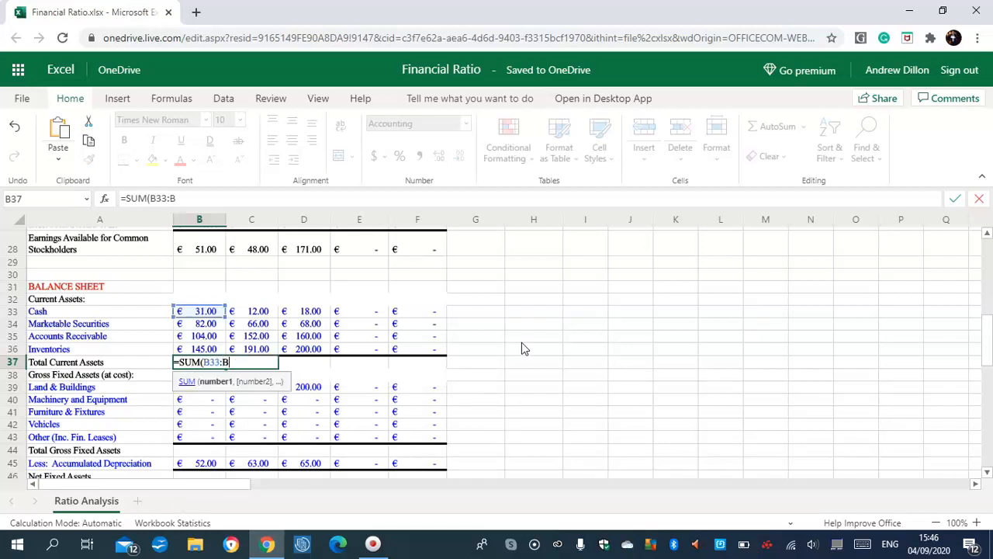
text(36))
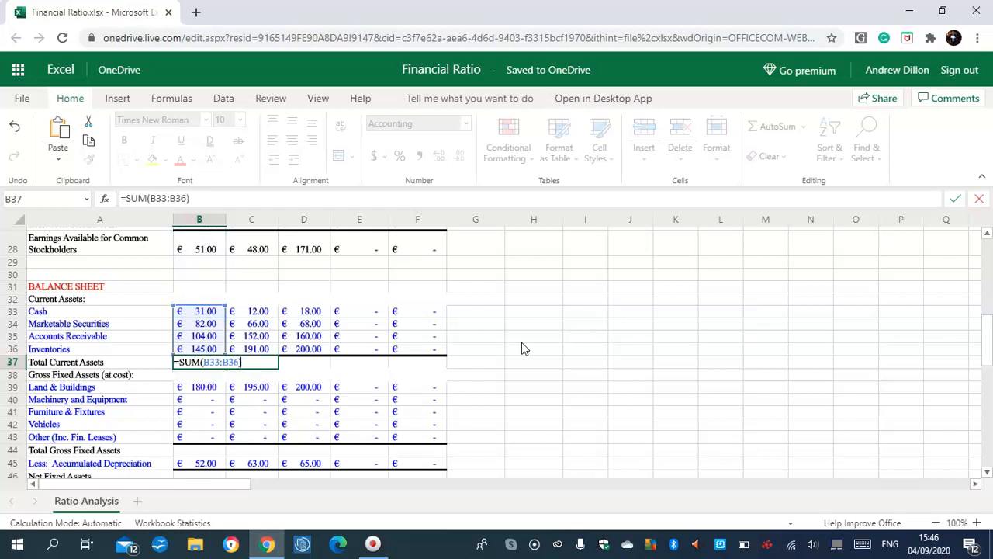
key(Return)
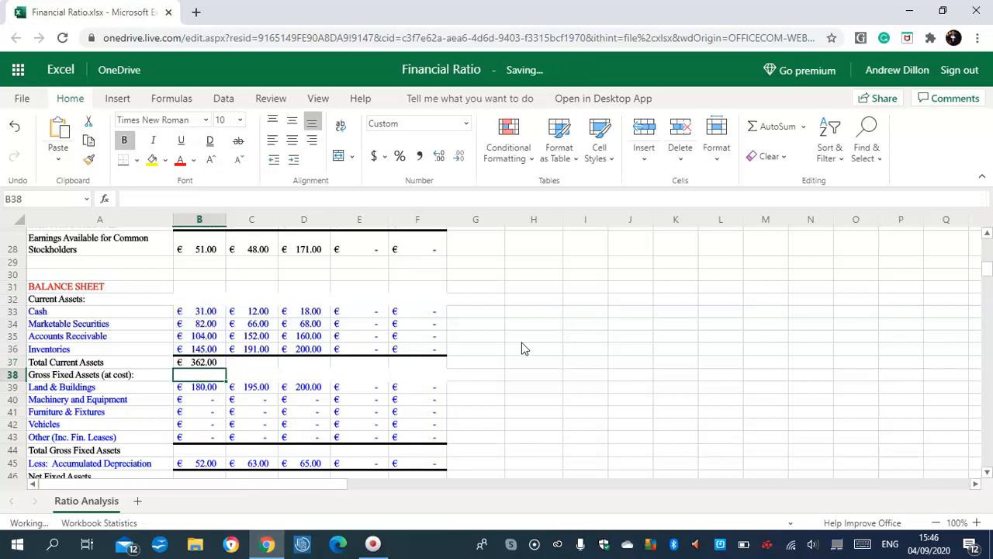
click(246, 361)
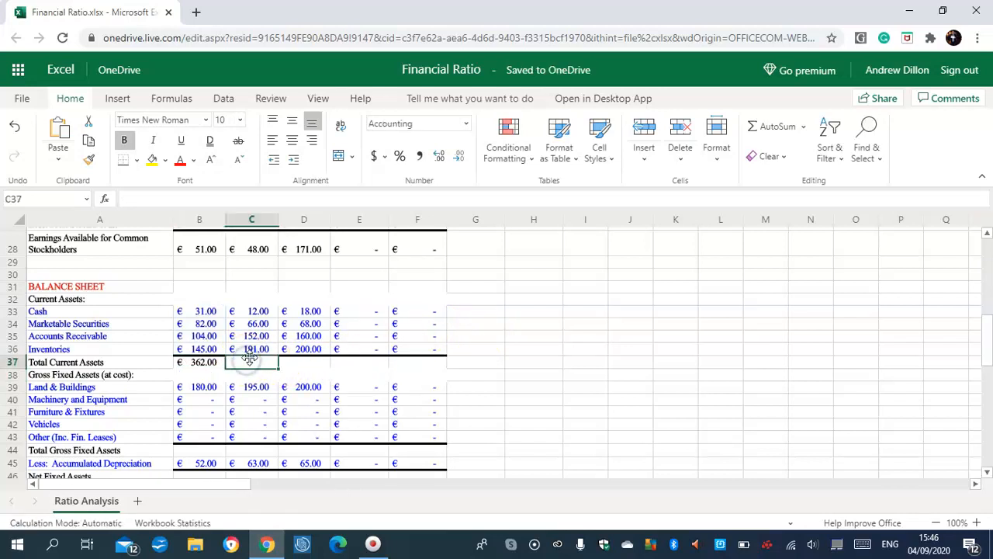
Calculate the 2021 Total Current Assets in C37 with =IF($B$8>1,SUM(C33:C36),"") and fill the formula across to F37.
text(=IF()
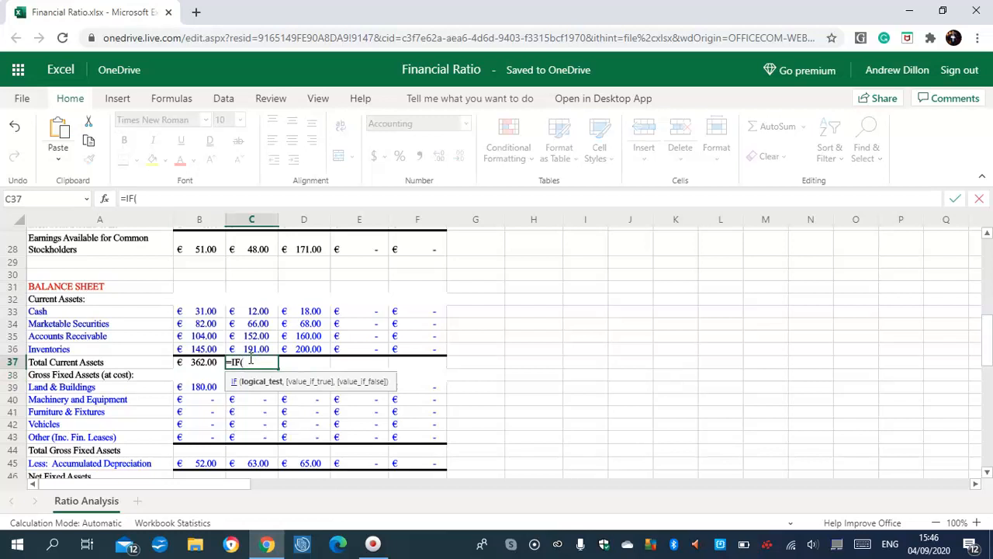
text($B$8>1)
text(,SUM)
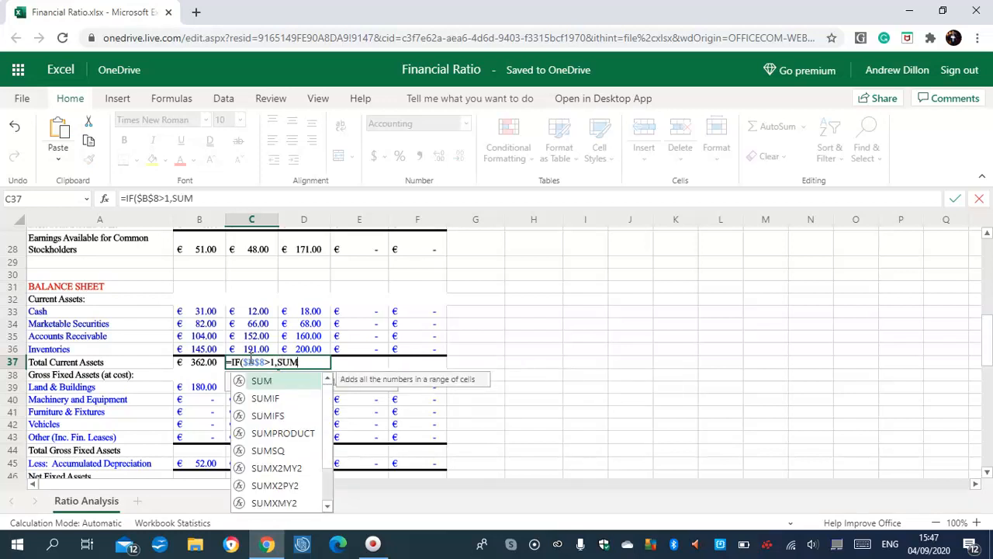
text(()
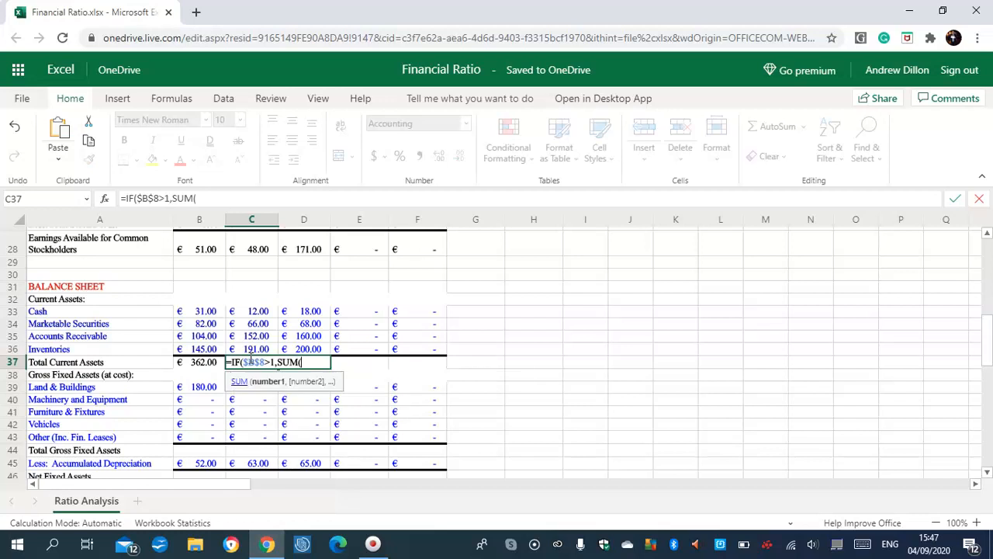
text(C33)
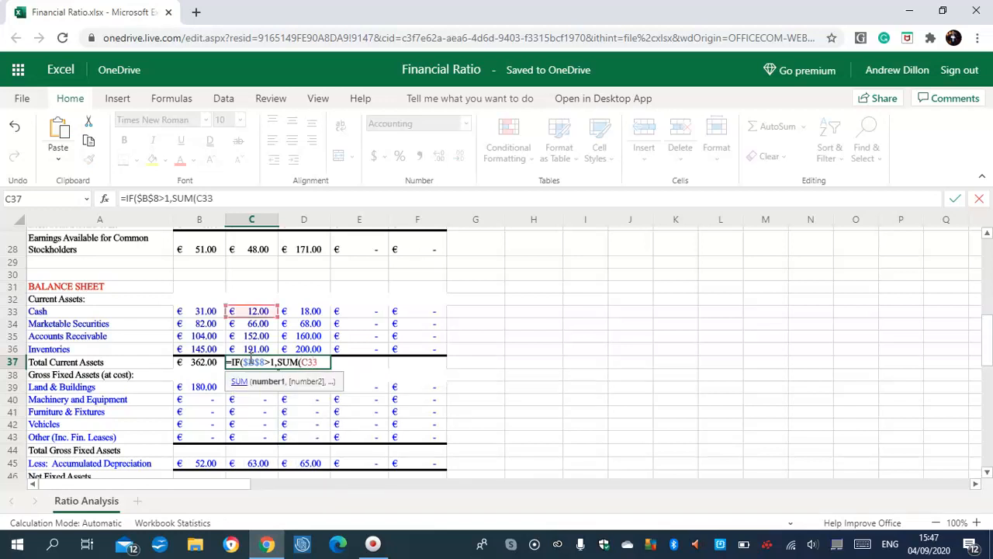
text(:C36))
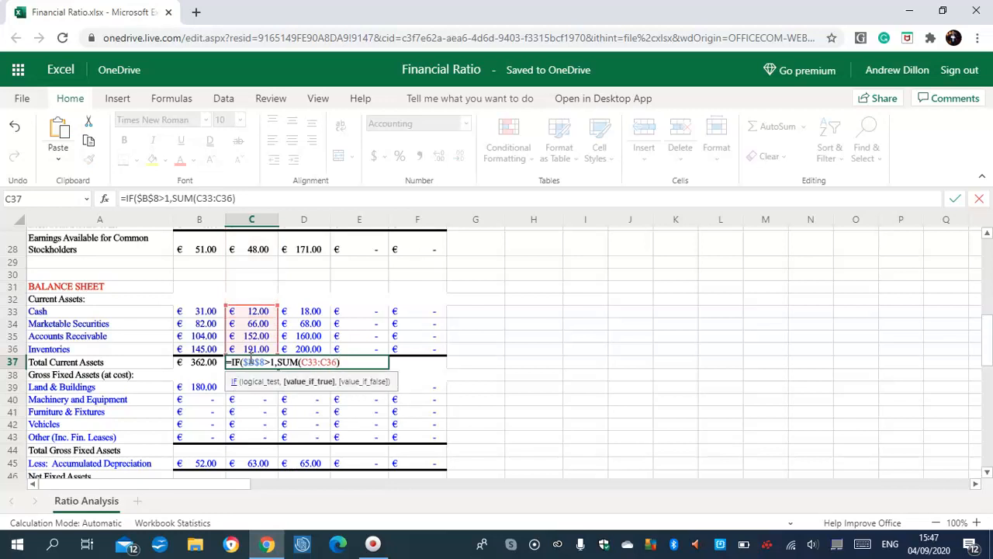
key(Return)
click(251, 363)
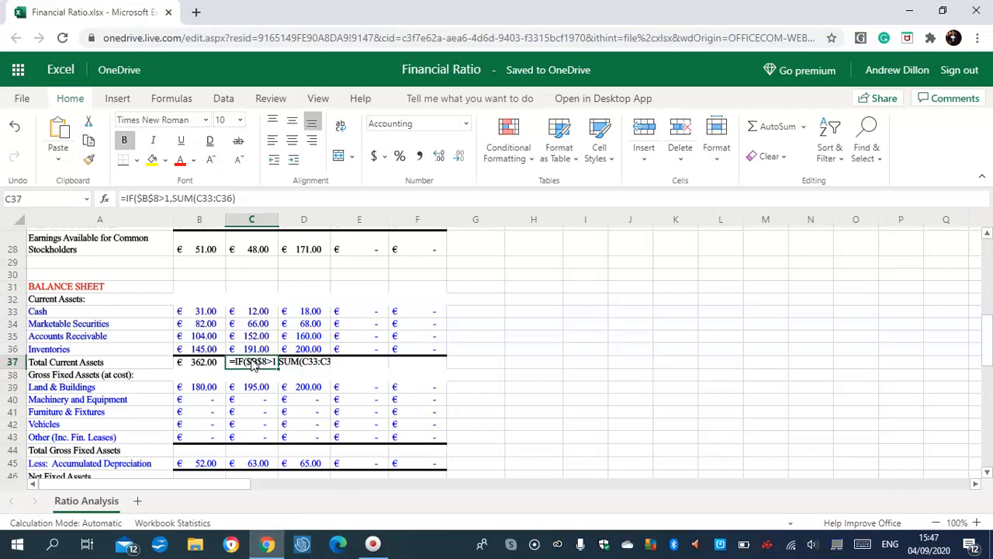
drag(277, 368, 407, 359)
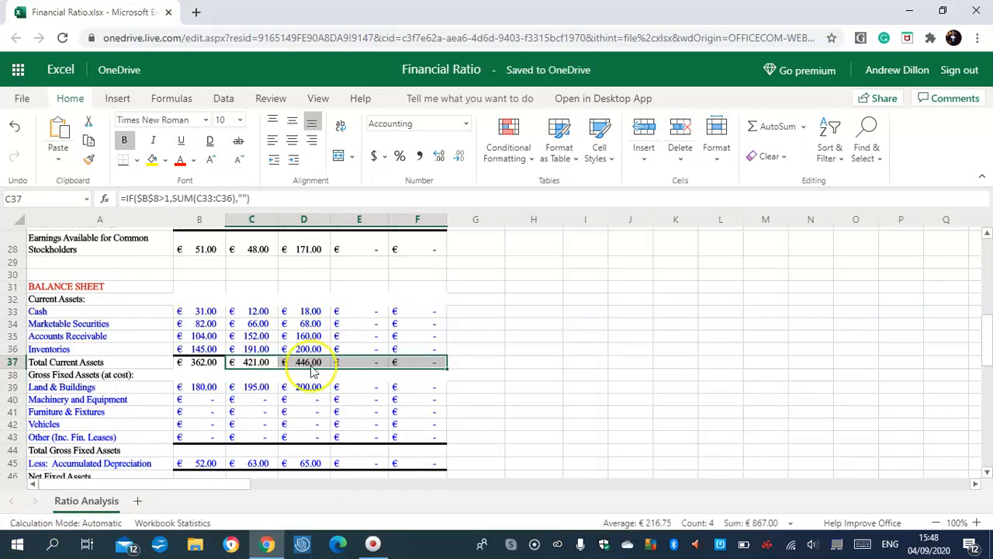
Change the condition in the 2022 Total Current Assets formula in D37 to $B$8>2.
click(287, 365)
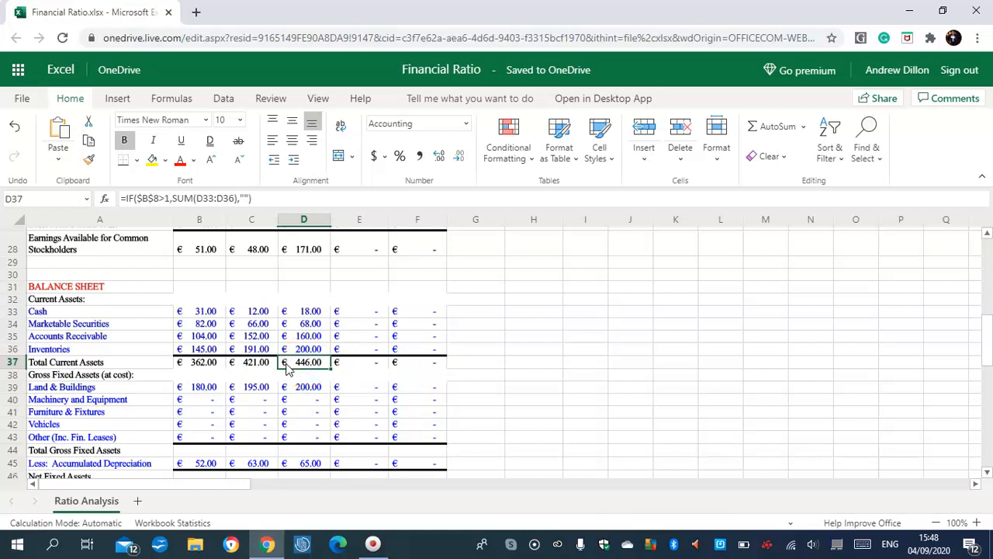
click(165, 198)
key(BackSpace)
text(2)
key(Return)
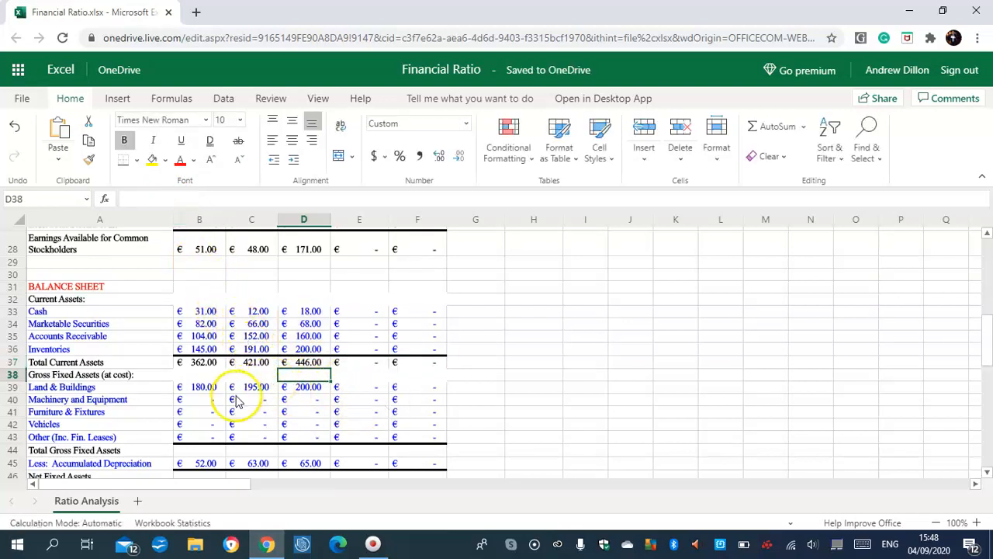
Calculate the 2020 Total Gross Fixed Assets in B44 with the formula =SUM(B39:B43).
click(209, 452)
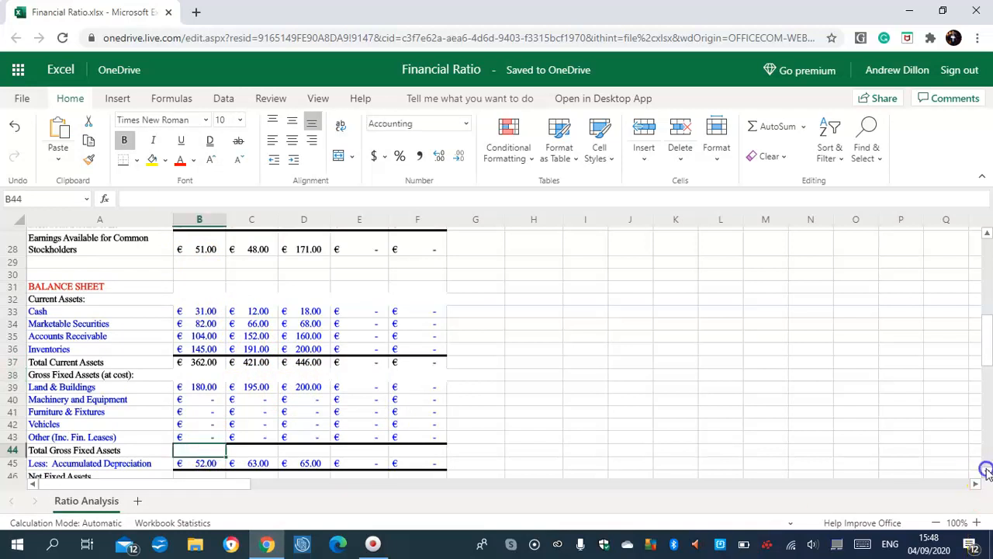
scroll(981, 475, down, 3)
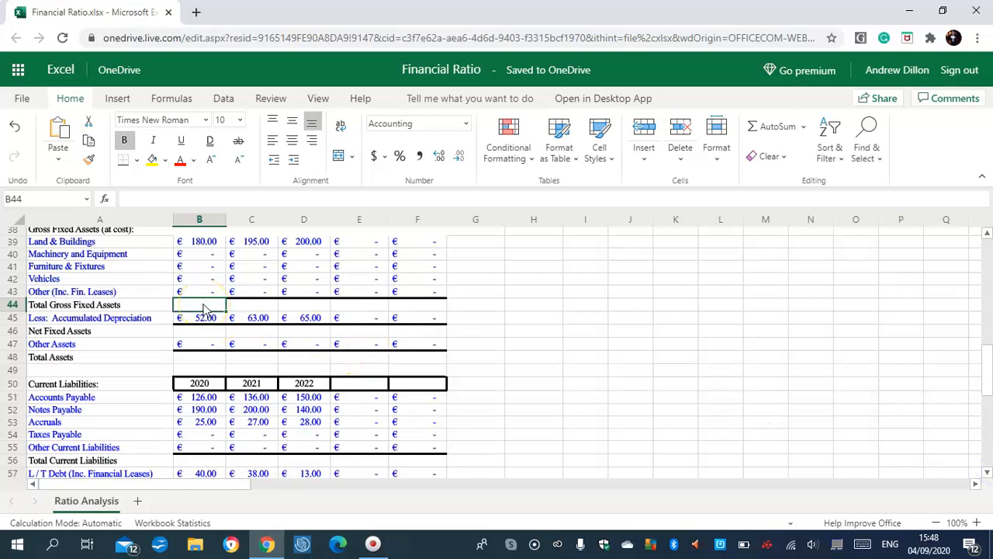
text(=SUM)
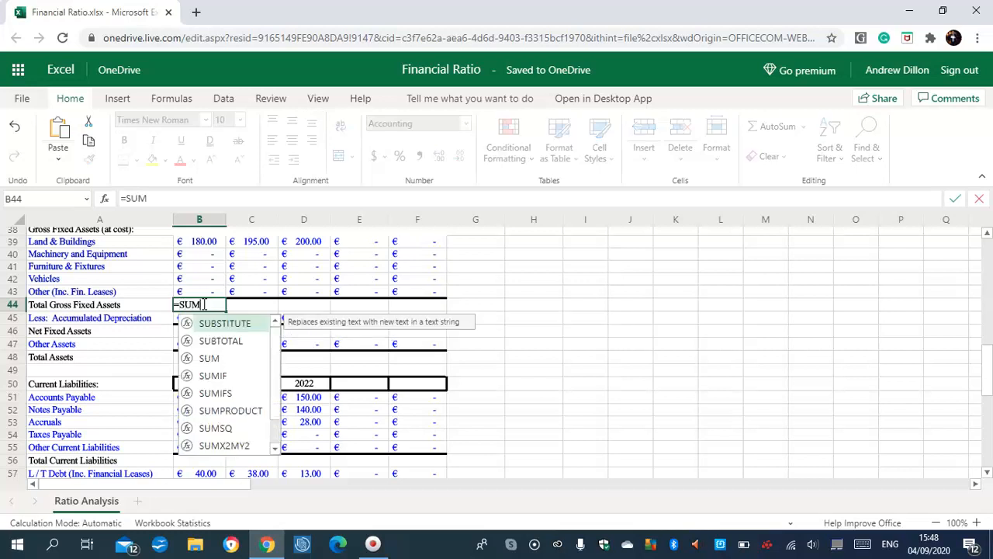
text(()
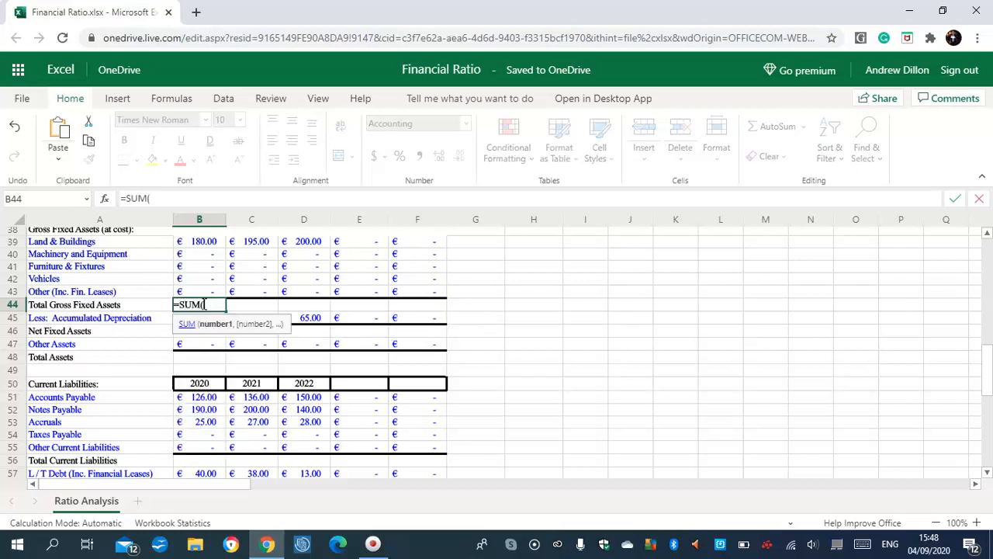
text(B)
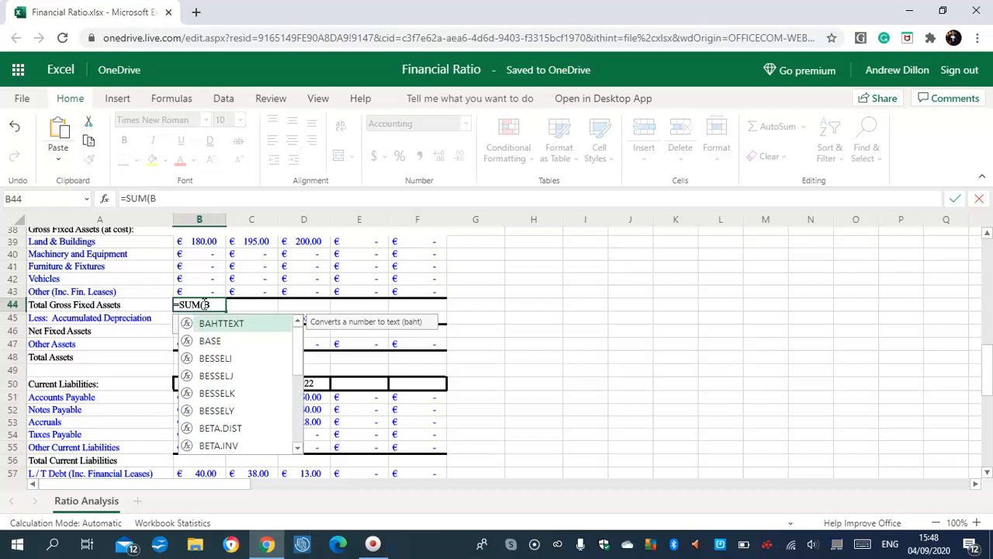
text(39:B)
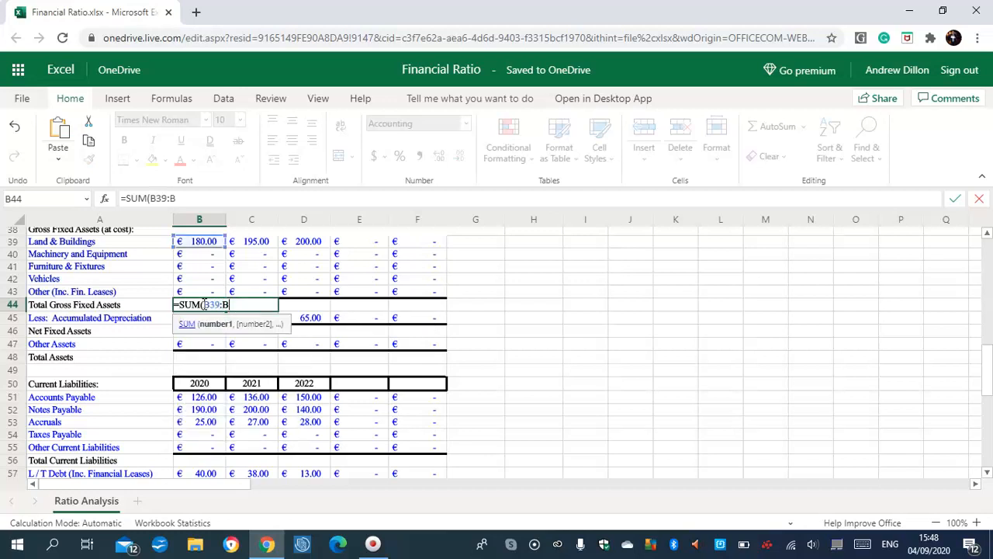
text(43)
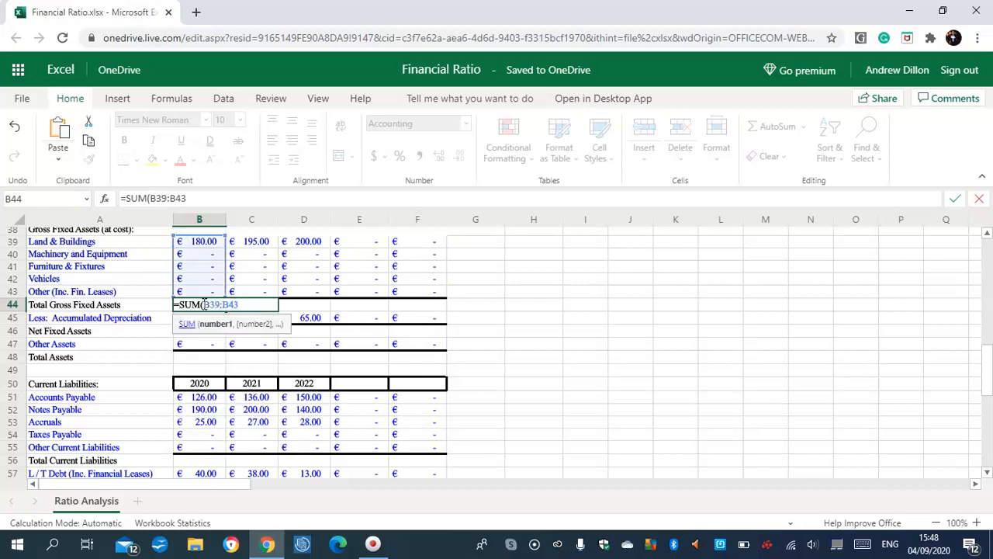
text())
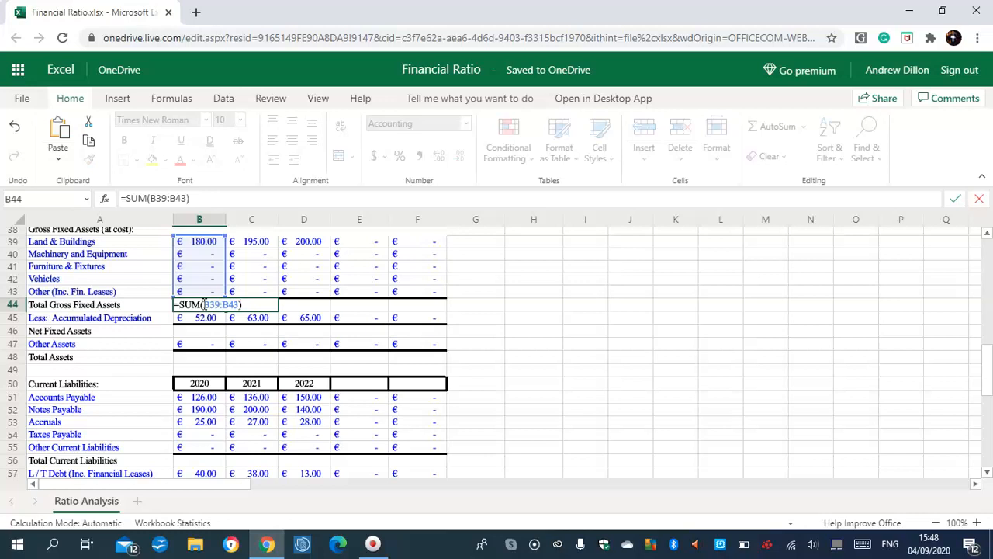
key(Return)
Calculate the 2021 Total Gross Fixed Assets in C44 with =IF($B$8>1,SUM(C39:C43),"") and fill the formula across to F44.
click(243, 304)
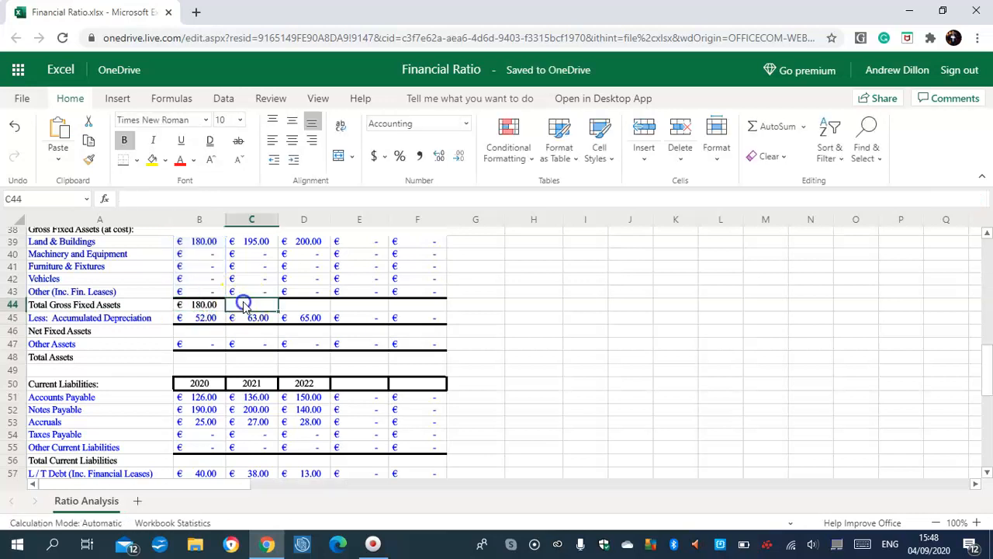
text(=IF)
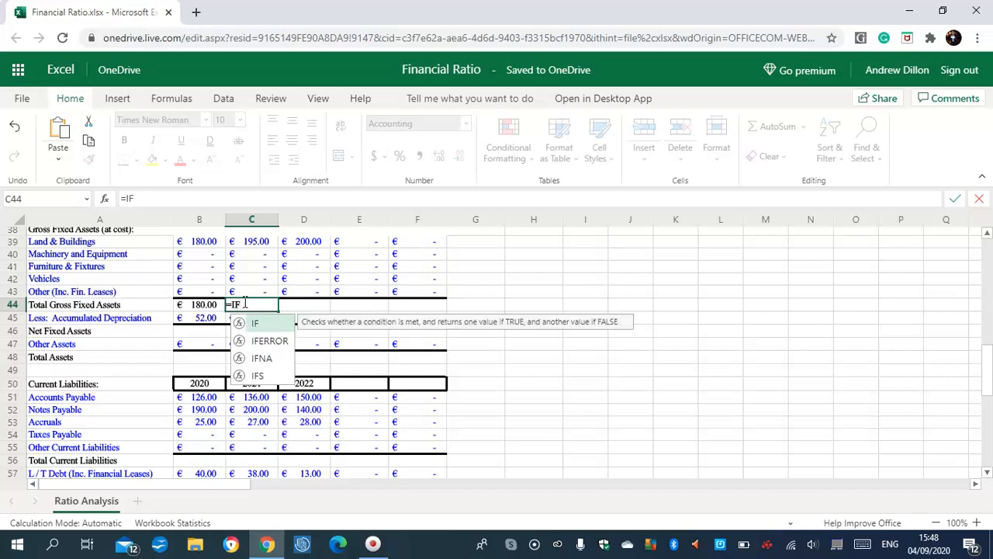
text(()
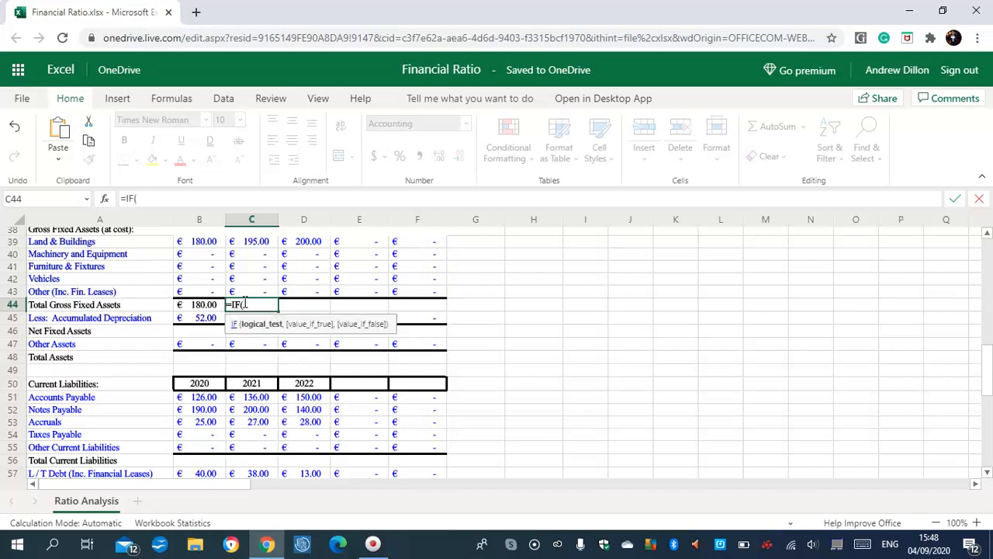
text($B$8>1,SUM)
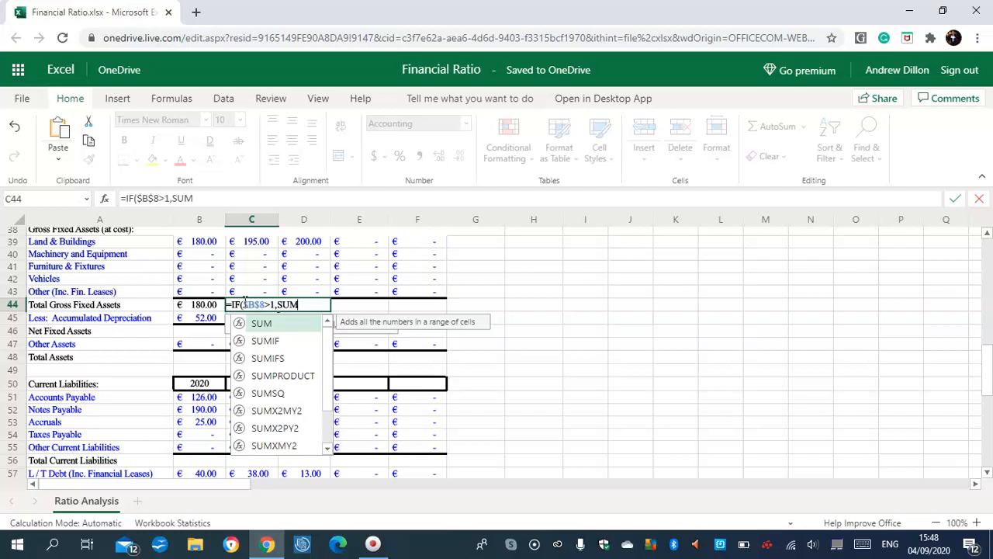
text(()
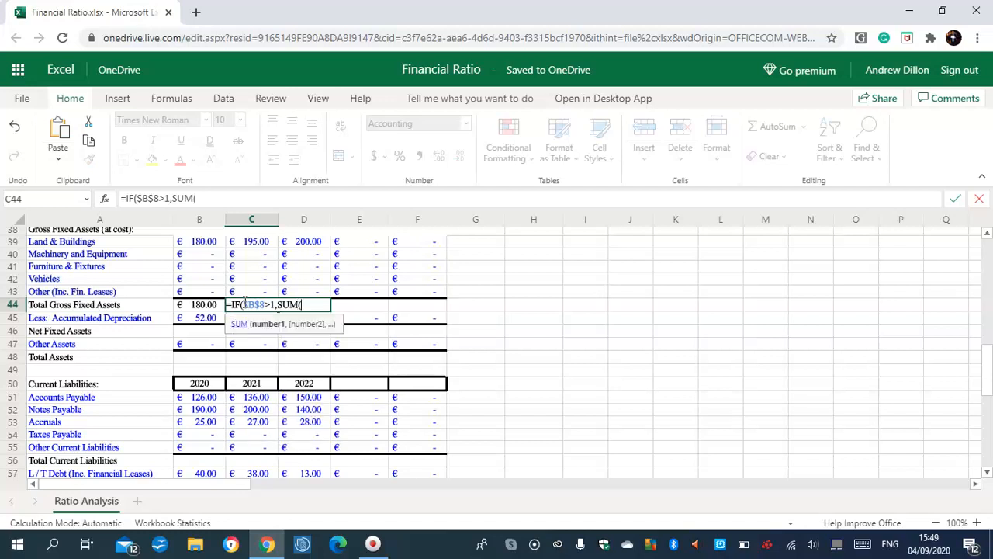
text(C39:C4)
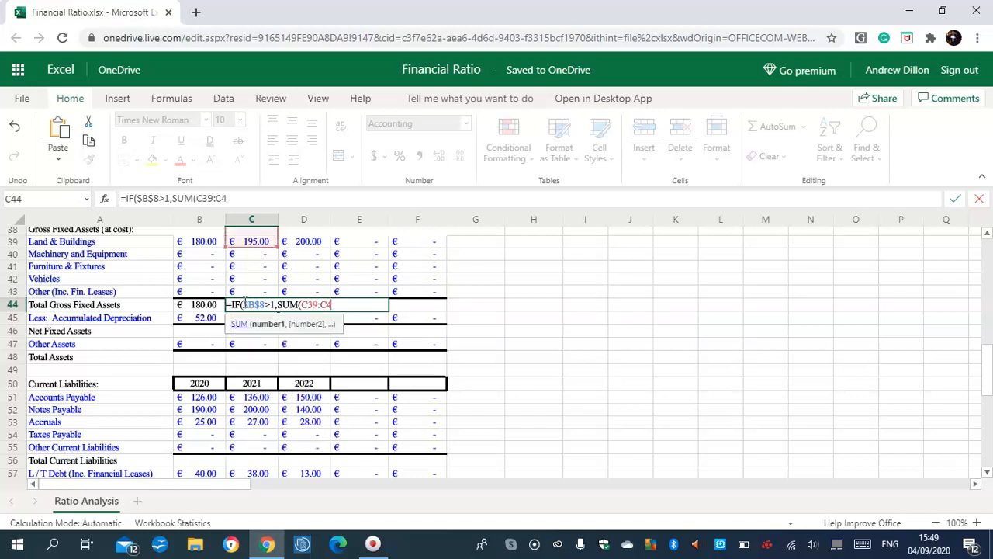
text(3)
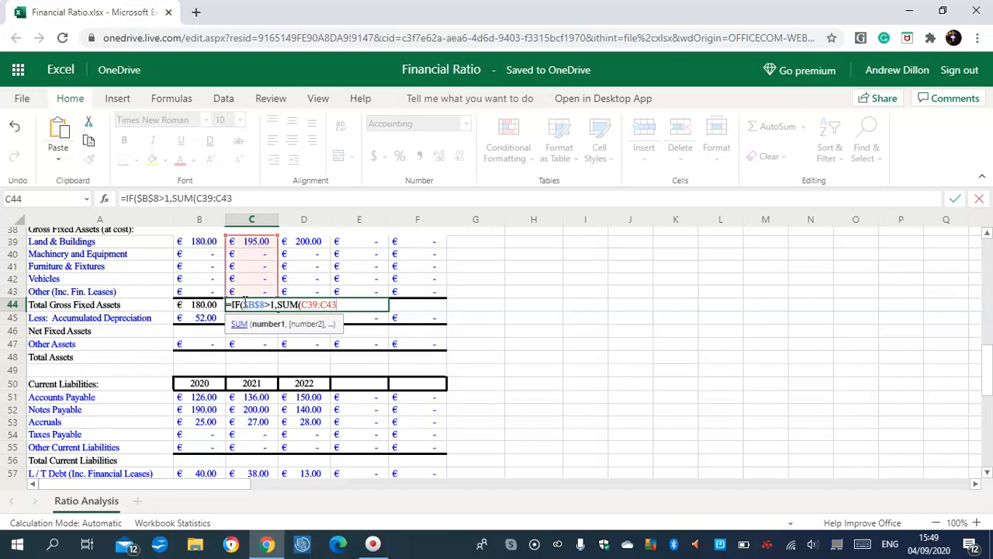
text(),"")
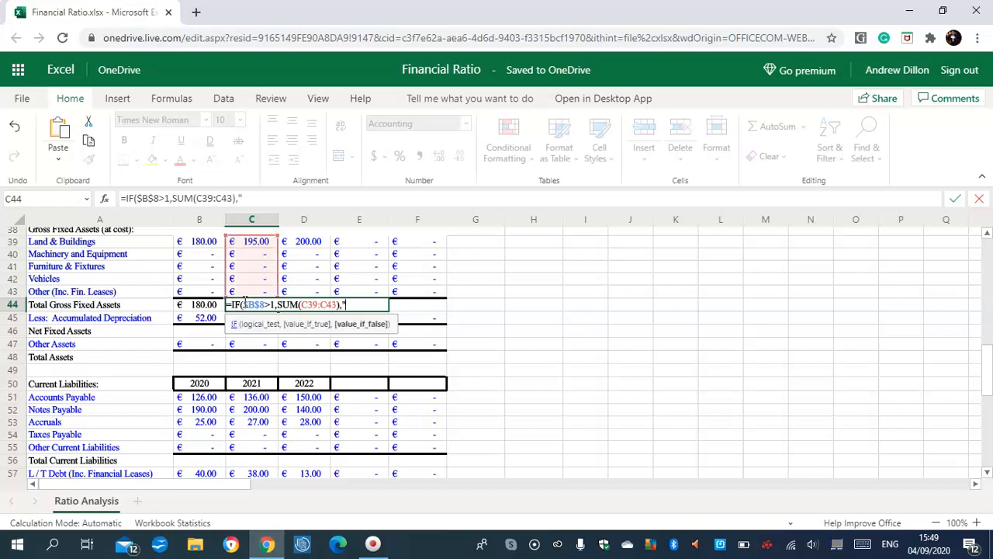
text())
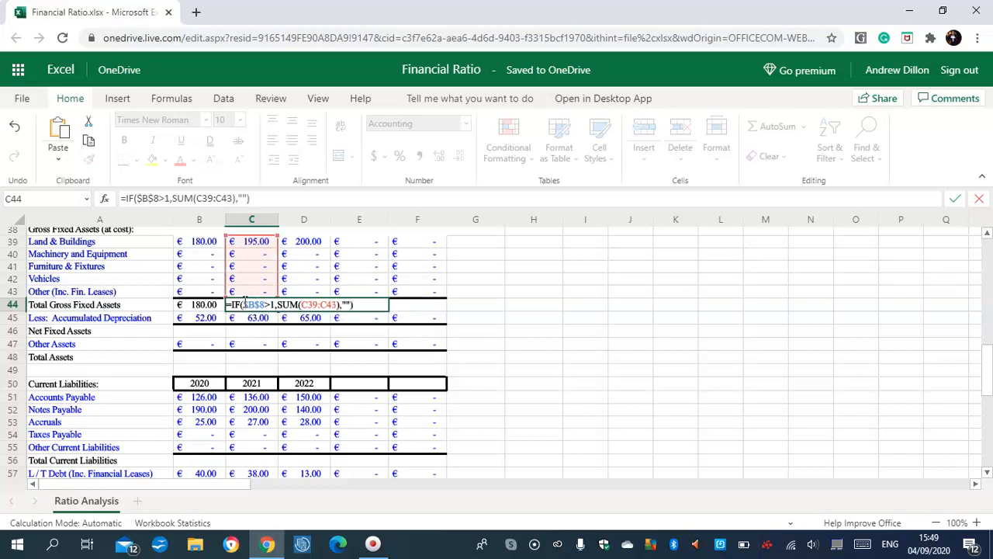
key(Return)
click(249, 304)
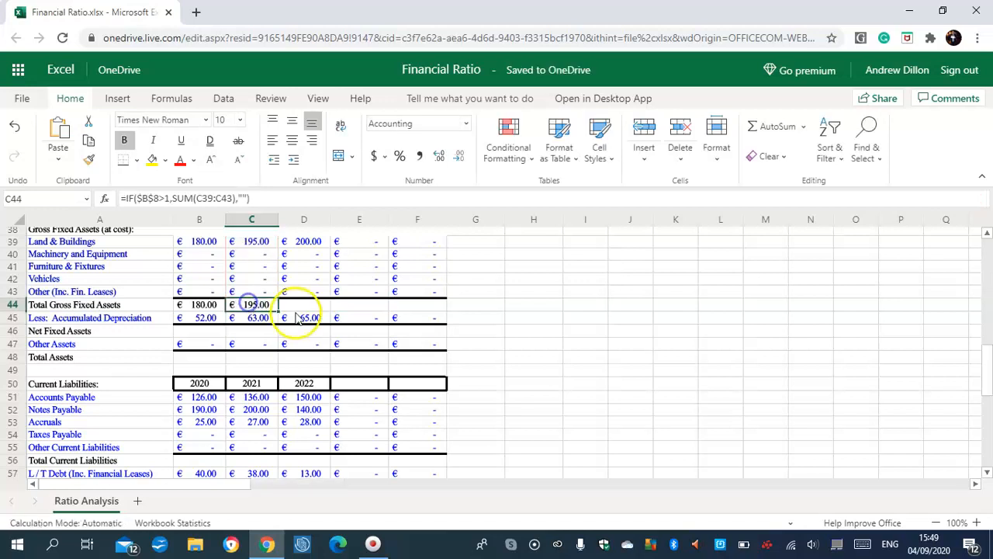
drag(277, 312, 405, 309)
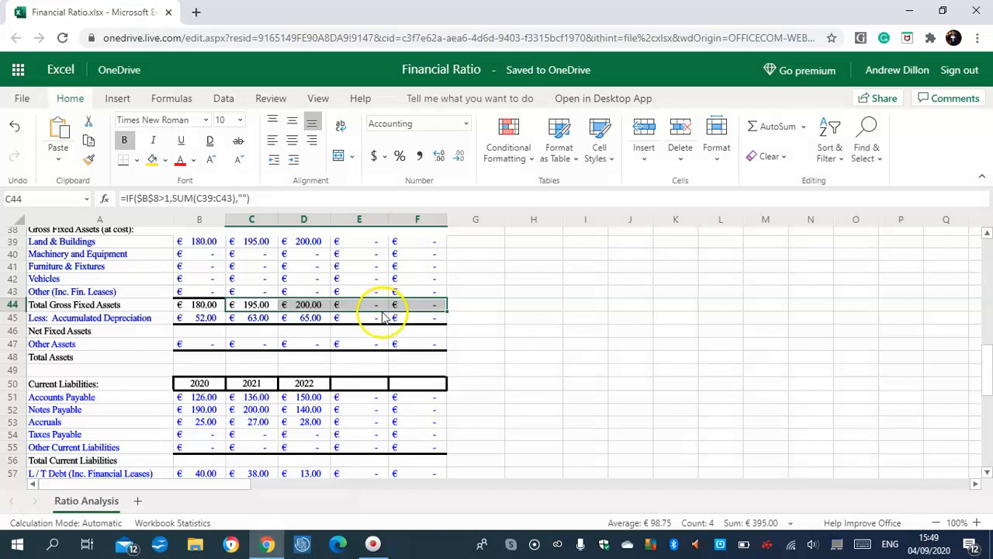
Calculate the 2020 Net Fixed Assets in B46 with the formula =B44-45.
click(196, 332)
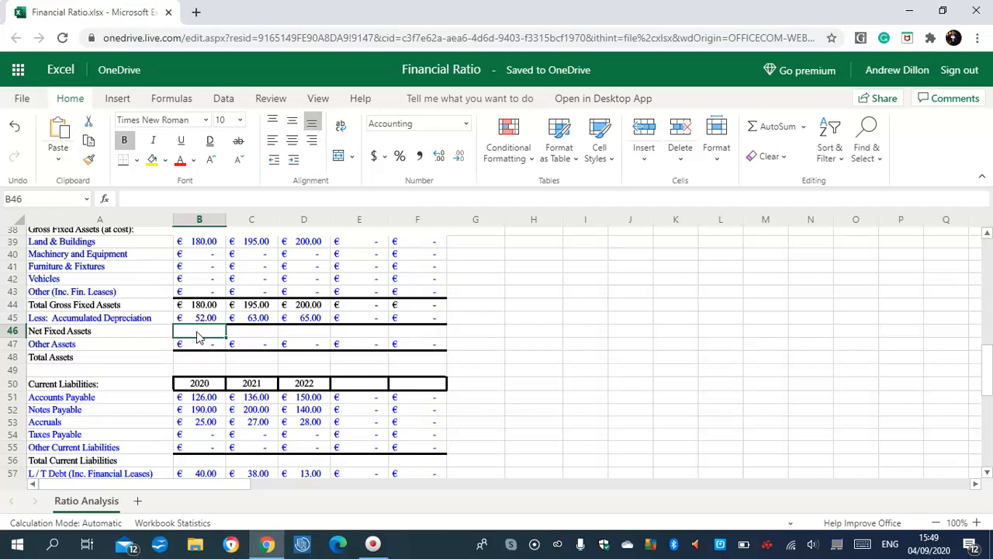
text(=)
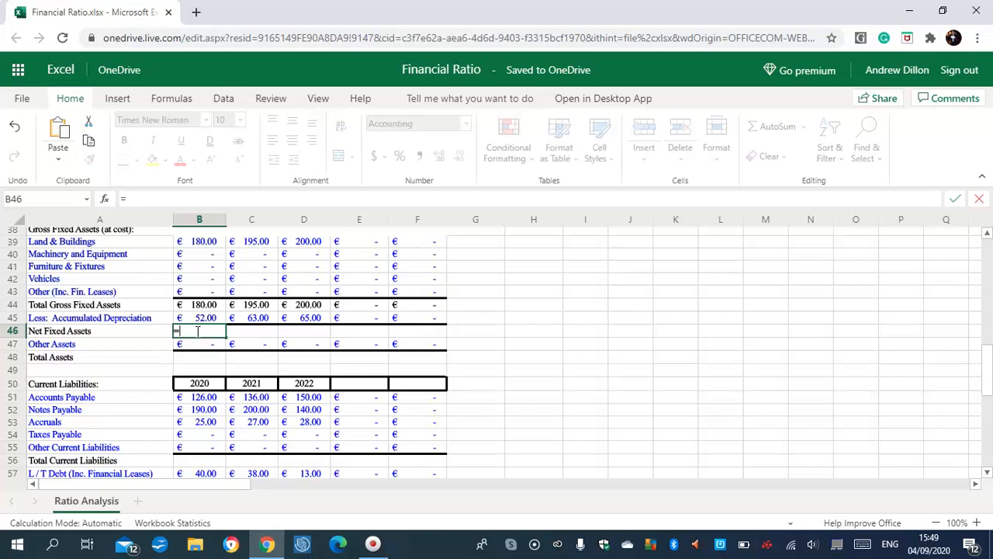
text(B44)
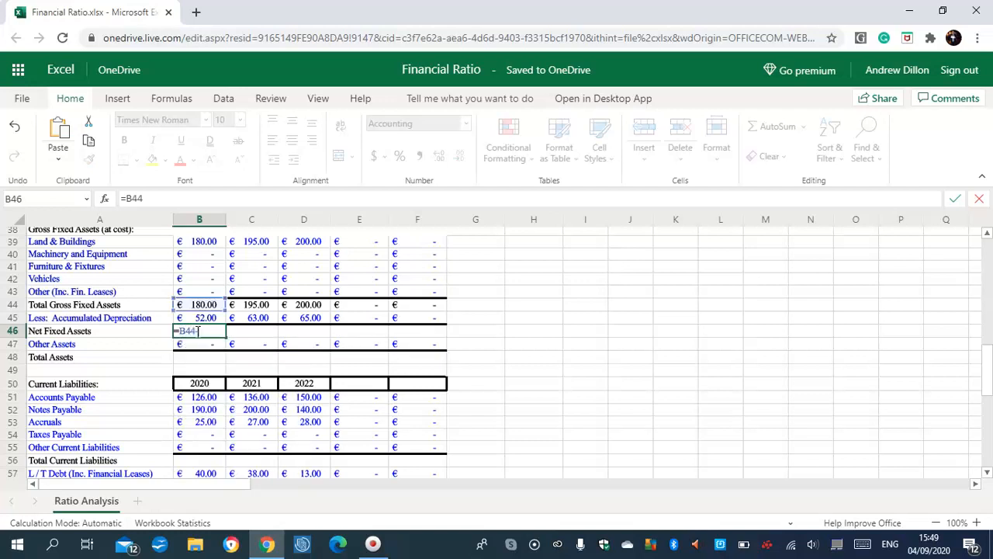
text(-45)
key(Return)
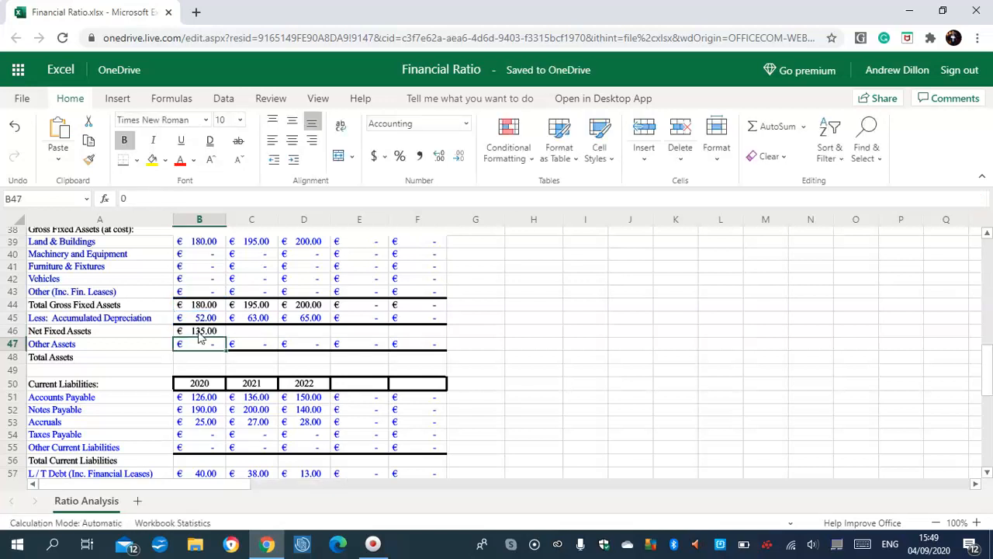
Calculate the 2021 Net Fixed Assets in C46 with =IF($B$8>1,C44-C45,"") and fill the formula across to F46.
click(265, 333)
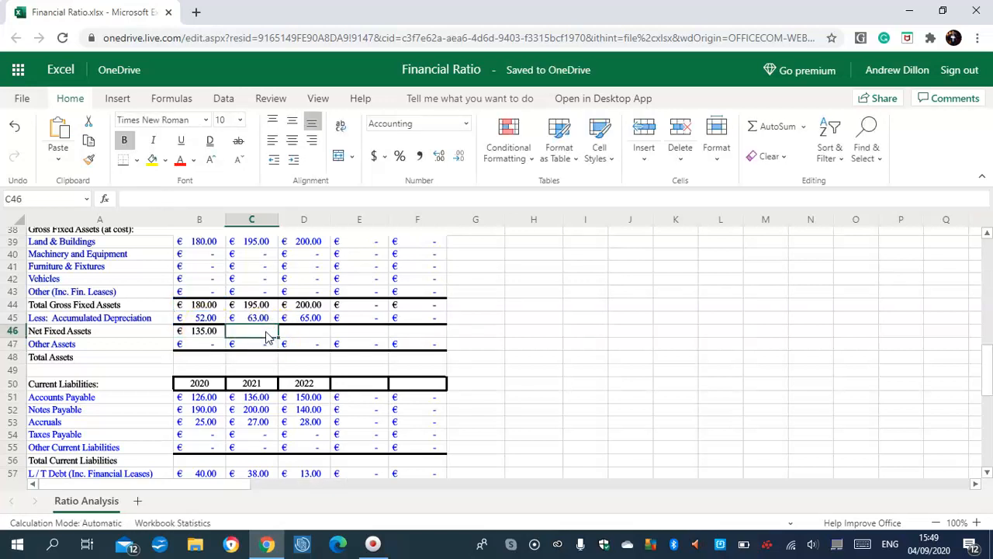
text(=)
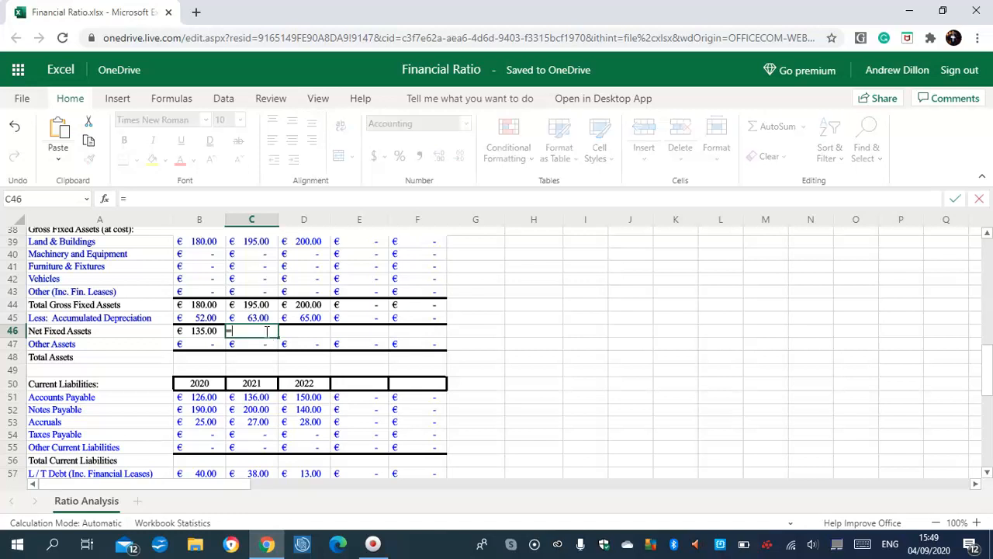
text(IF()
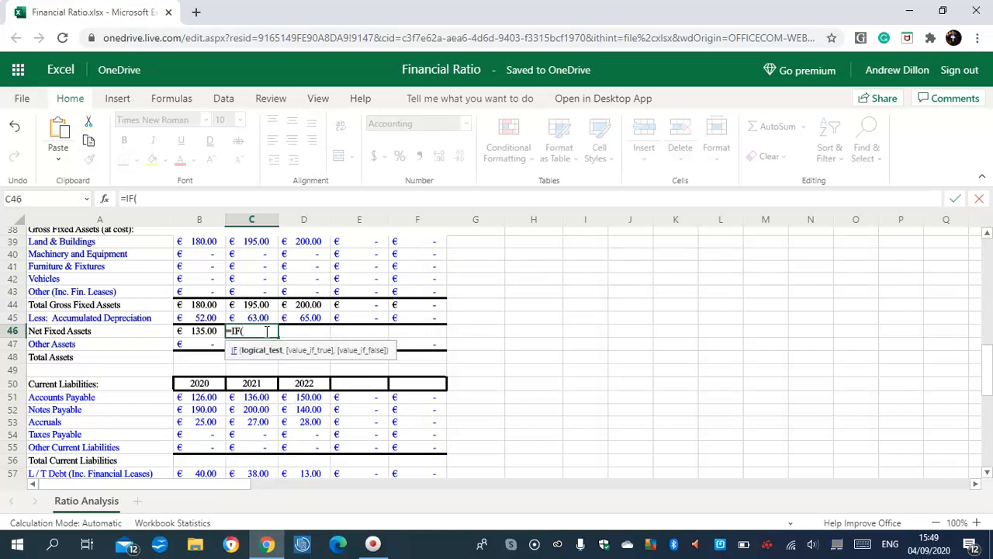
text($B$8>1,)
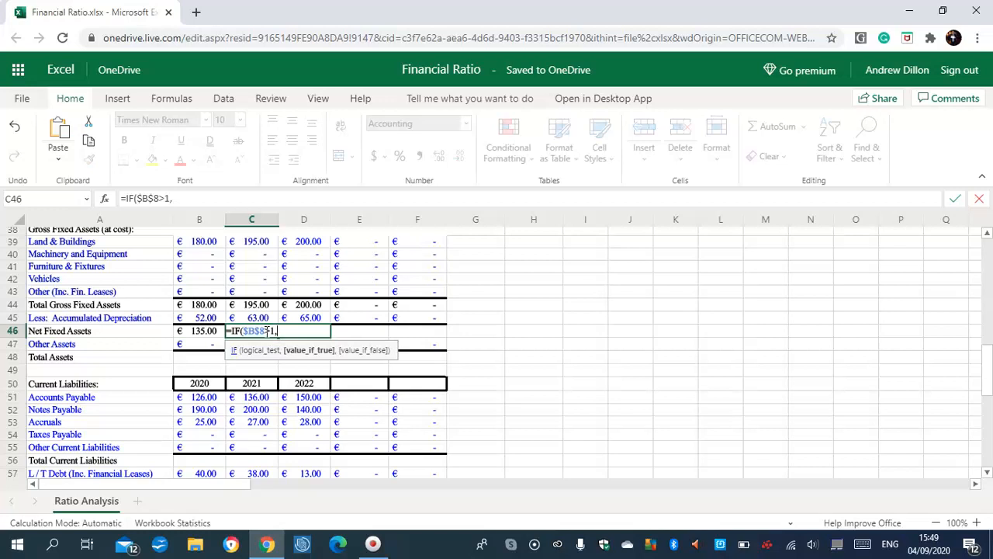
text(C44-C4)
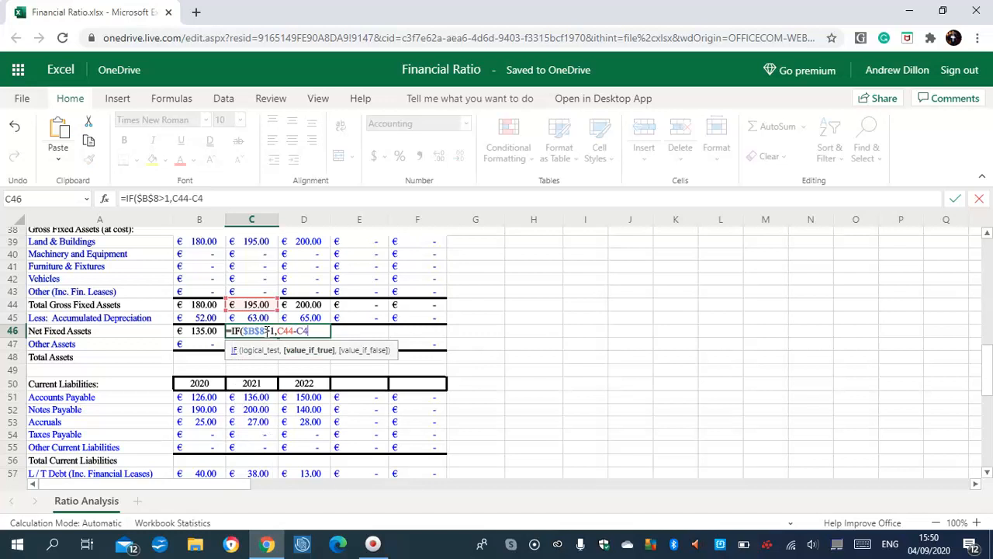
text(5,"")
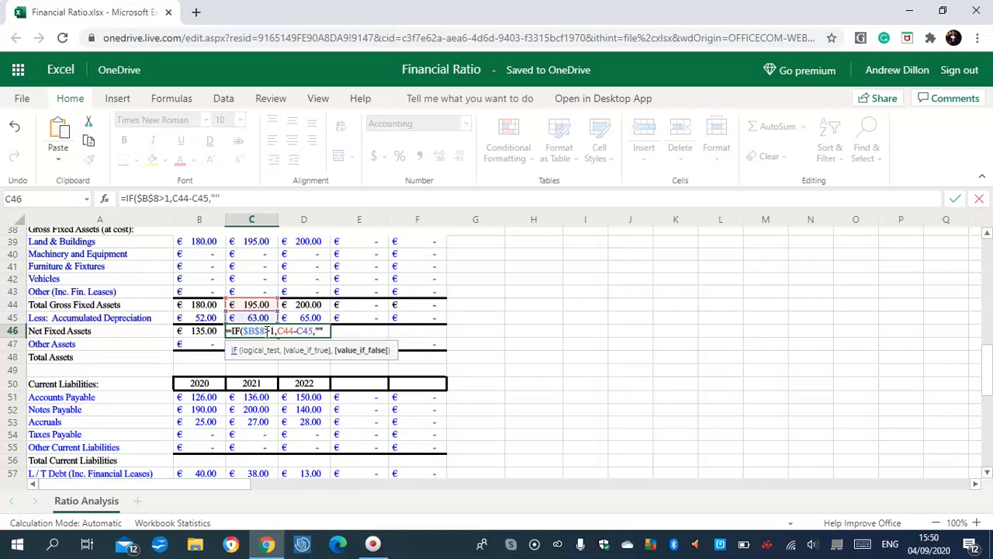
text())
key(Return)
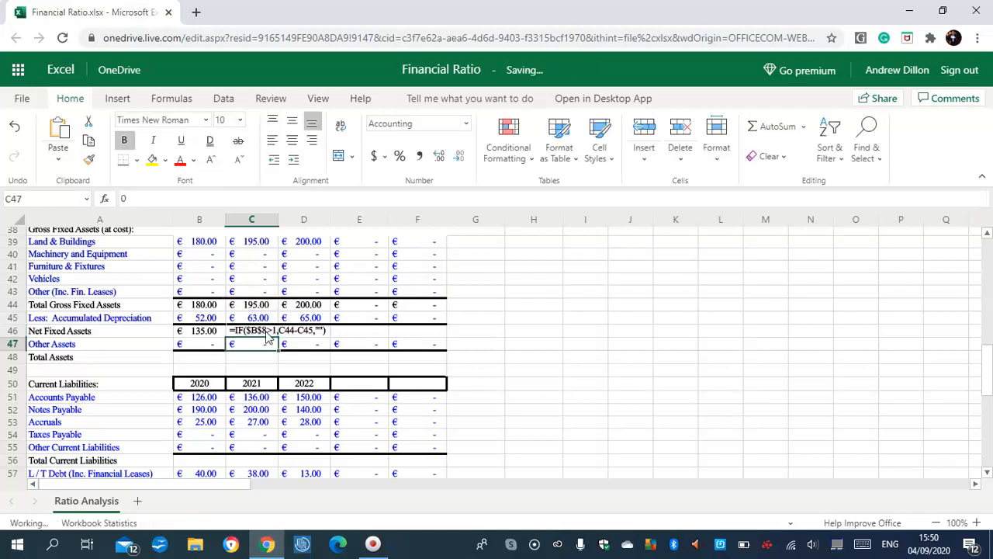
click(261, 333)
drag(278, 337, 393, 330)
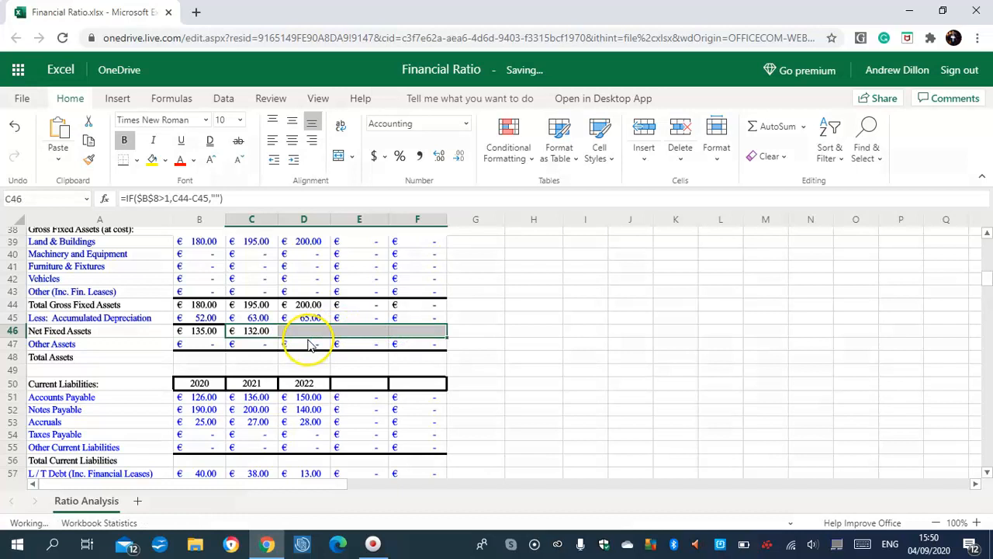
Calculate the 2020 Total Assets in B48 with the formula =B37+B46.
click(205, 360)
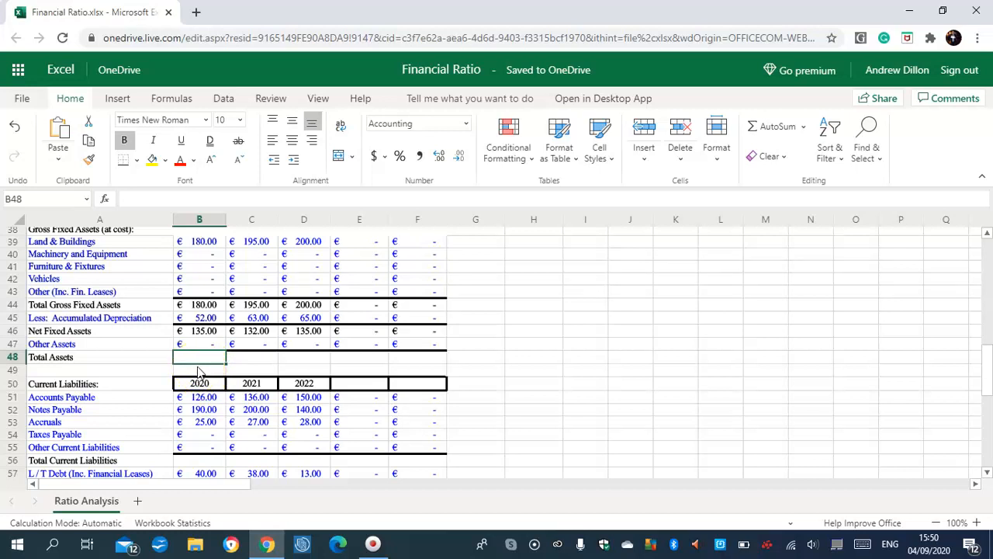
text(=B37)
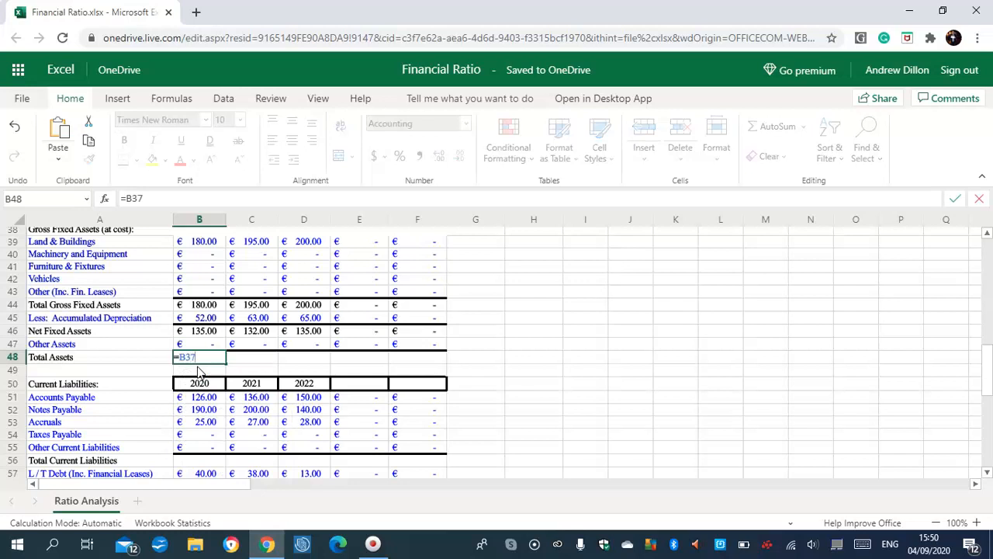
text(+B46)
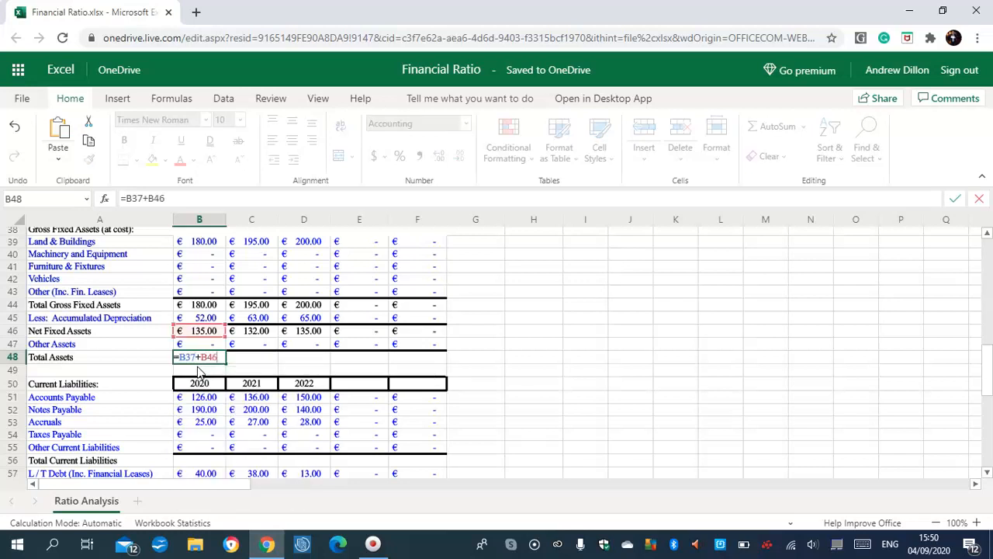
key(Return)
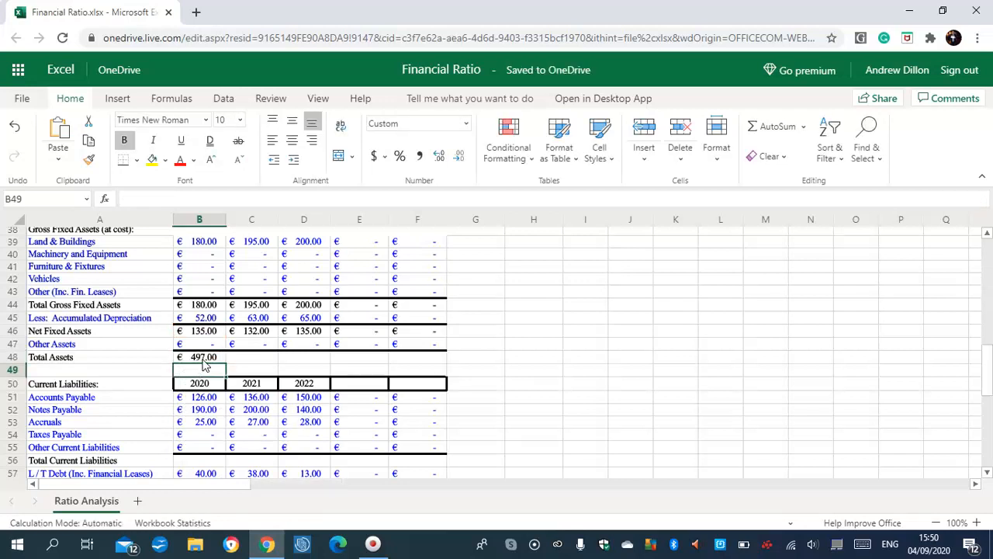
Calculate the 2021 Total Assets in C48 with =IF($B$8>1,C37+C46,"") and fill the formula across to F48.
click(258, 357)
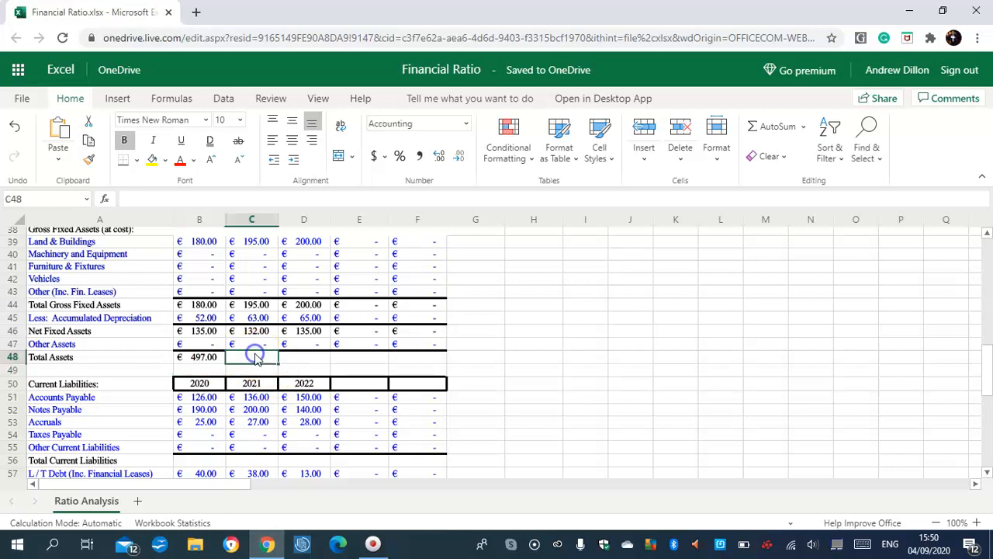
text(=IF)
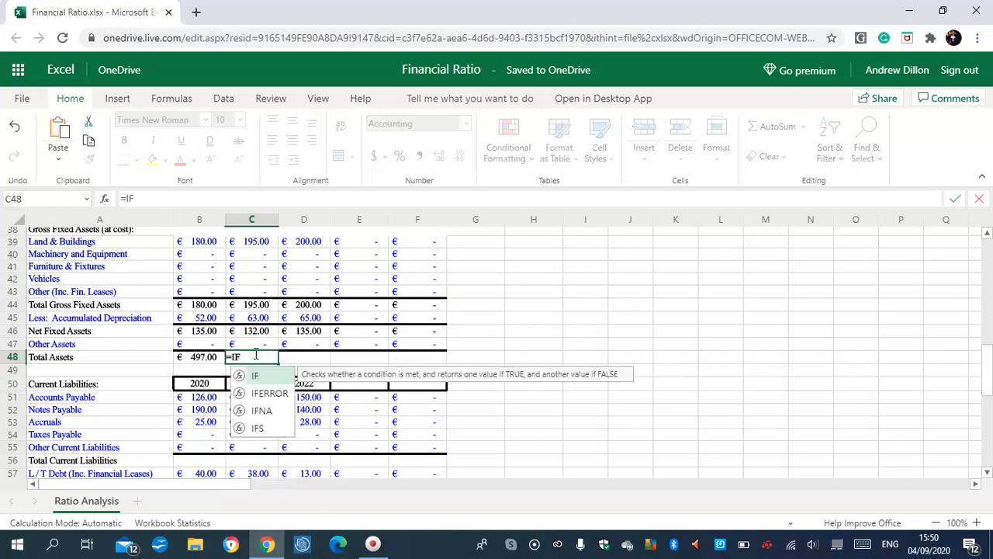
text(()
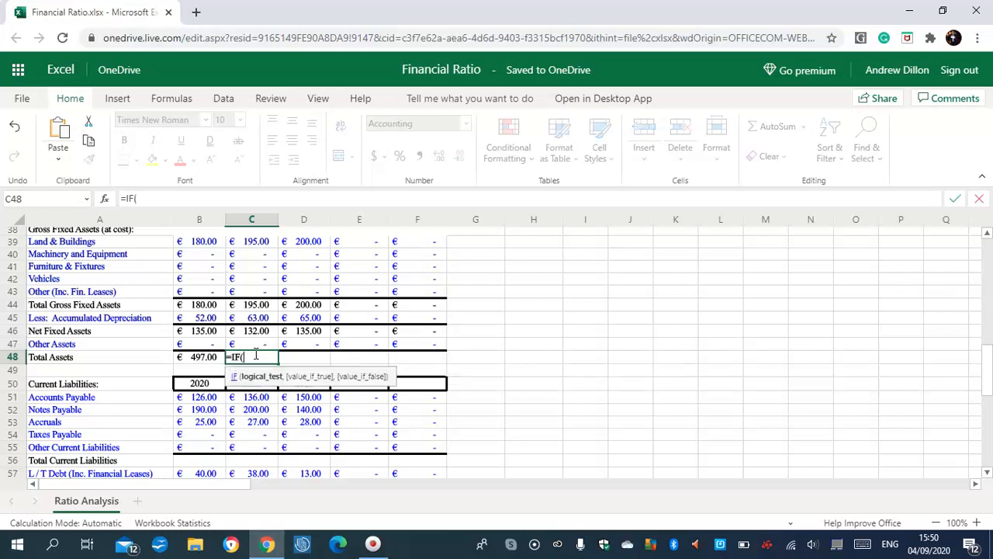
text($B$8>1,)
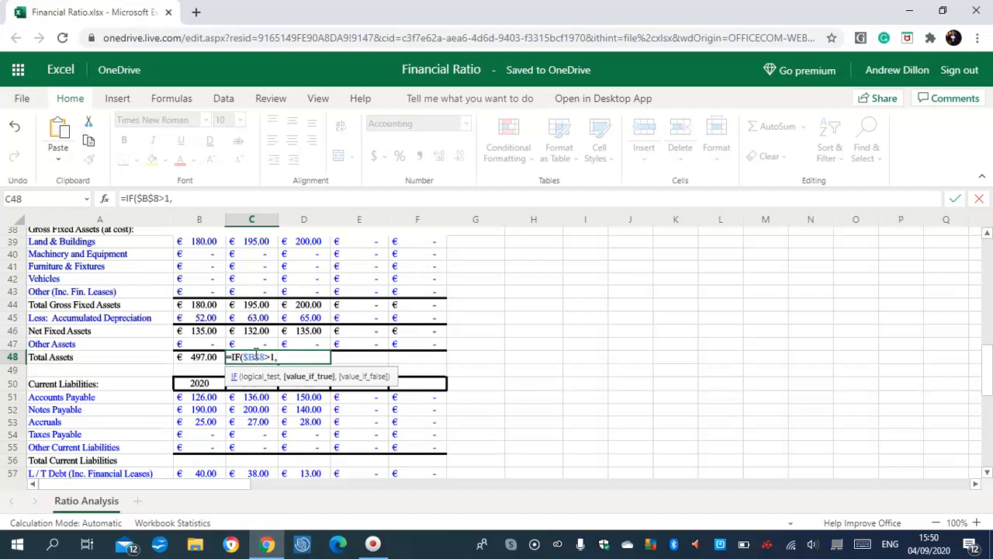
text(C37+C46)
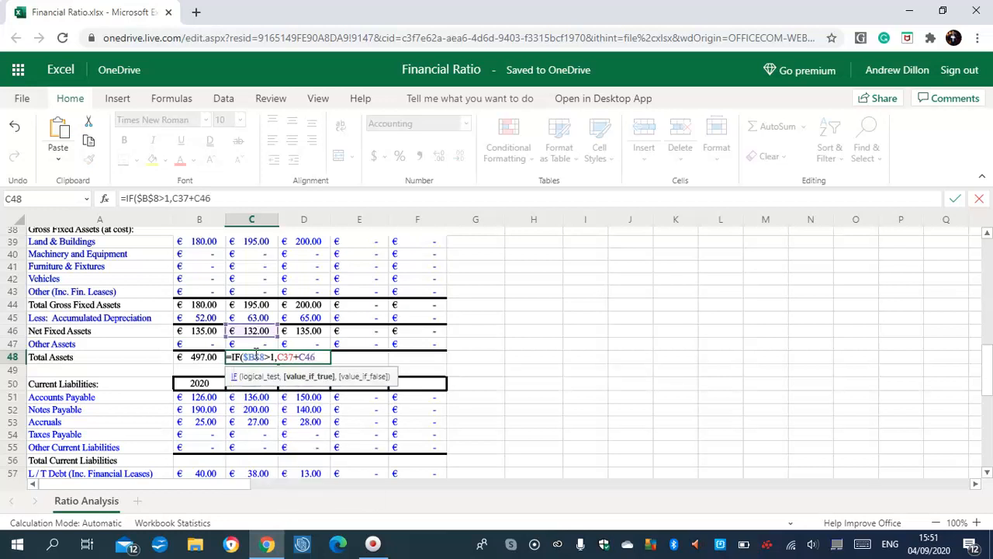
text(,""))
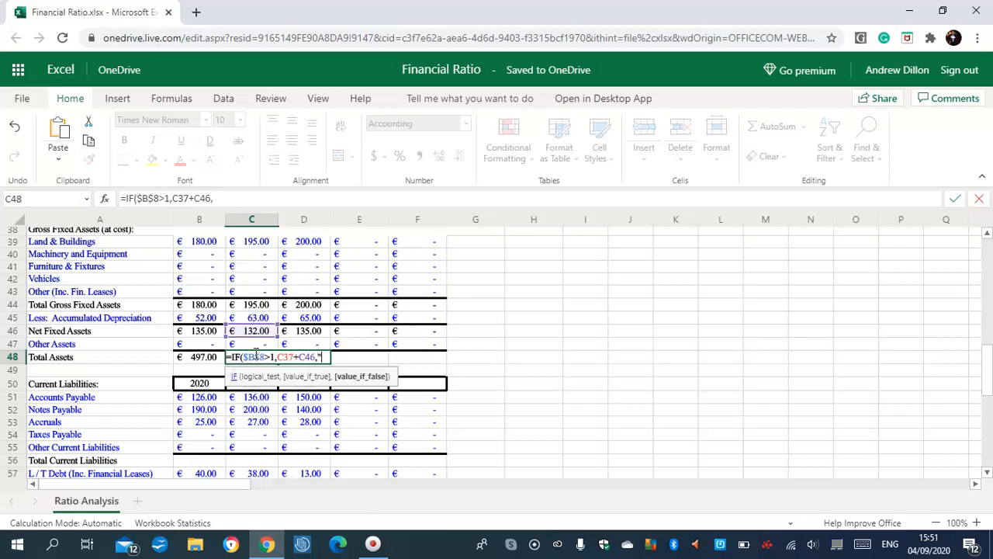
key(Return)
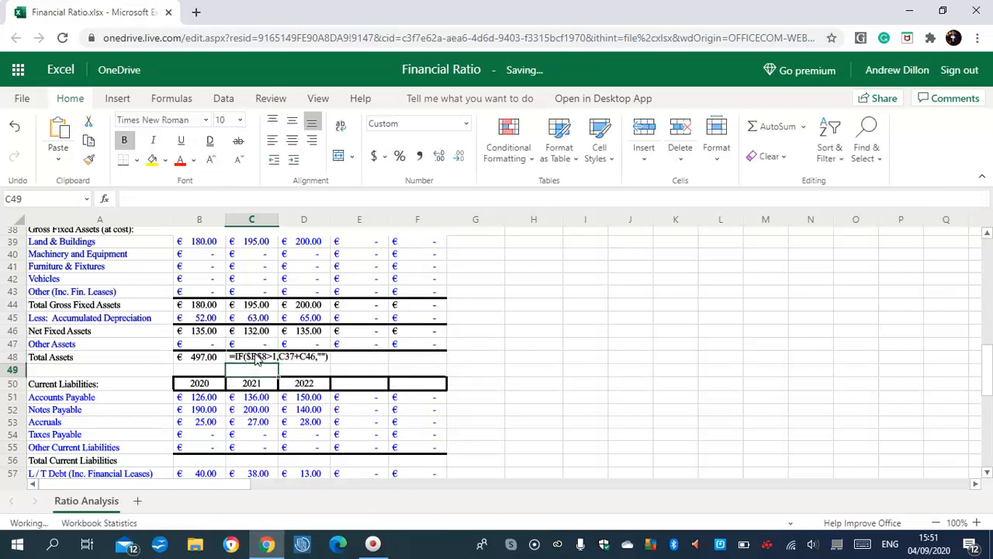
click(252, 357)
drag(277, 362, 396, 360)
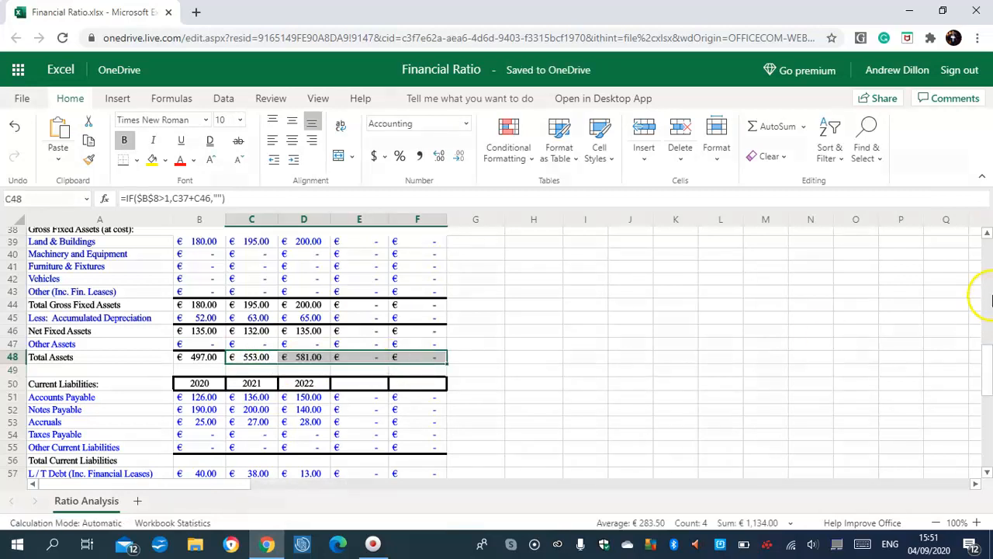
Calculate the 2020 Total Current Liabilities in B56 with the formula =SUM(B51:B55).
drag(990, 364, 989, 376)
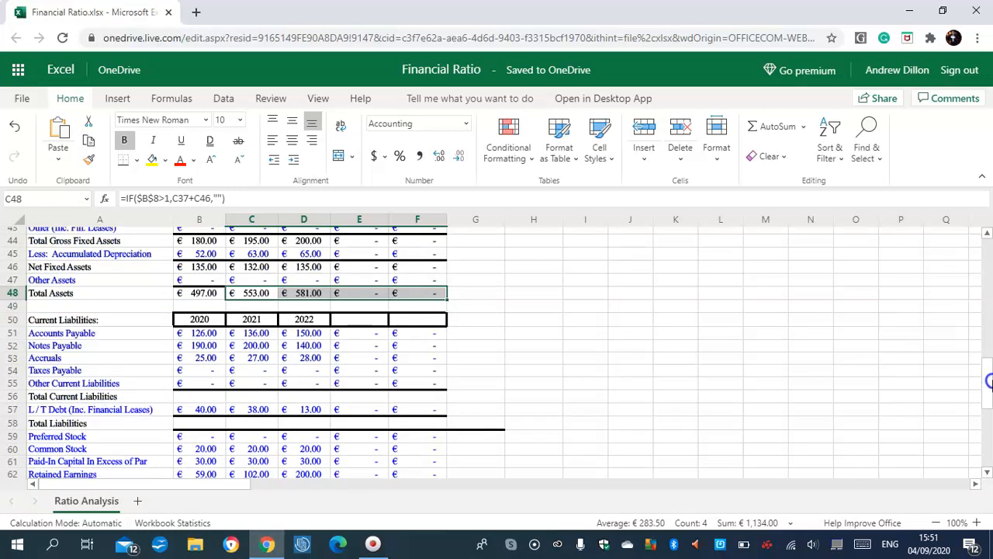
scroll(989, 376, down, 1)
click(203, 378)
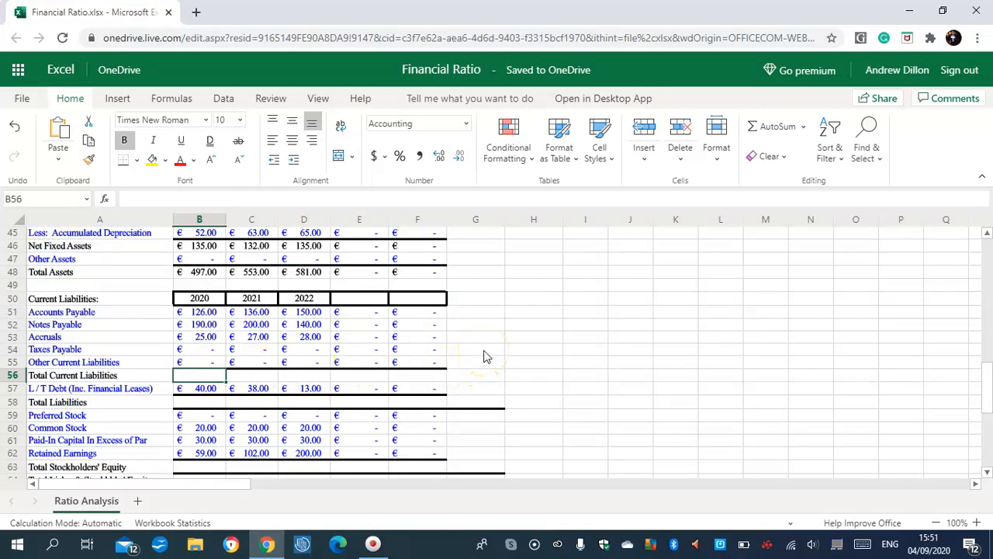
text(=)
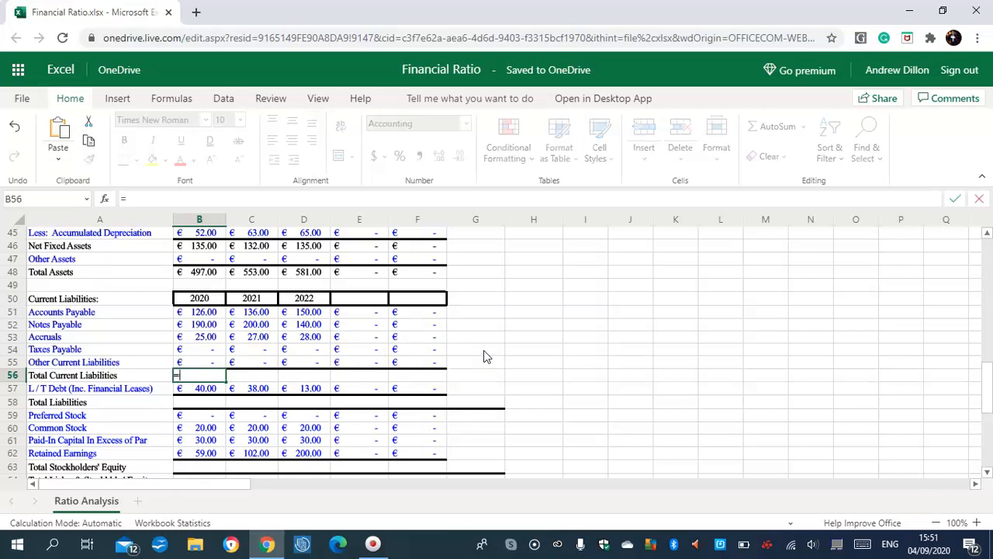
text(SUM(B)
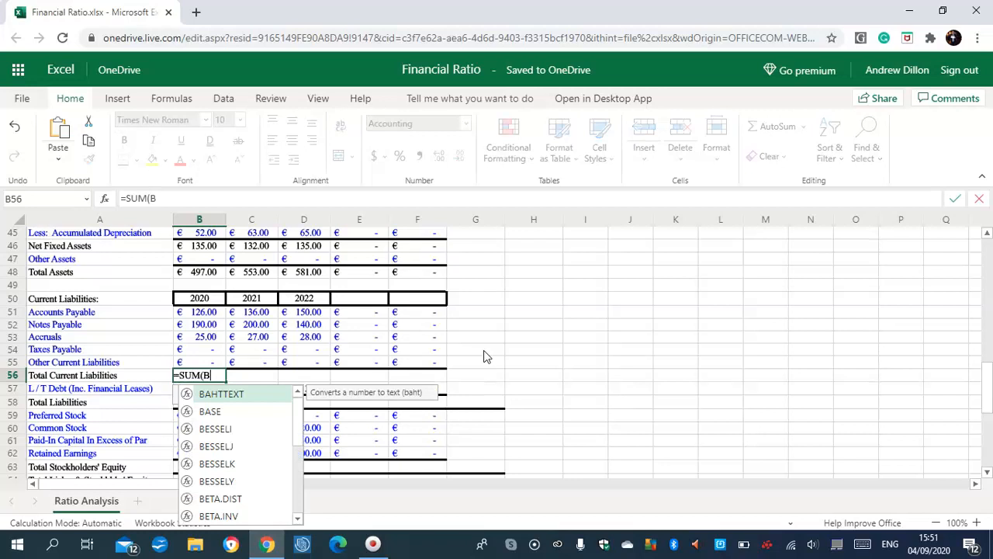
text(51:B55)
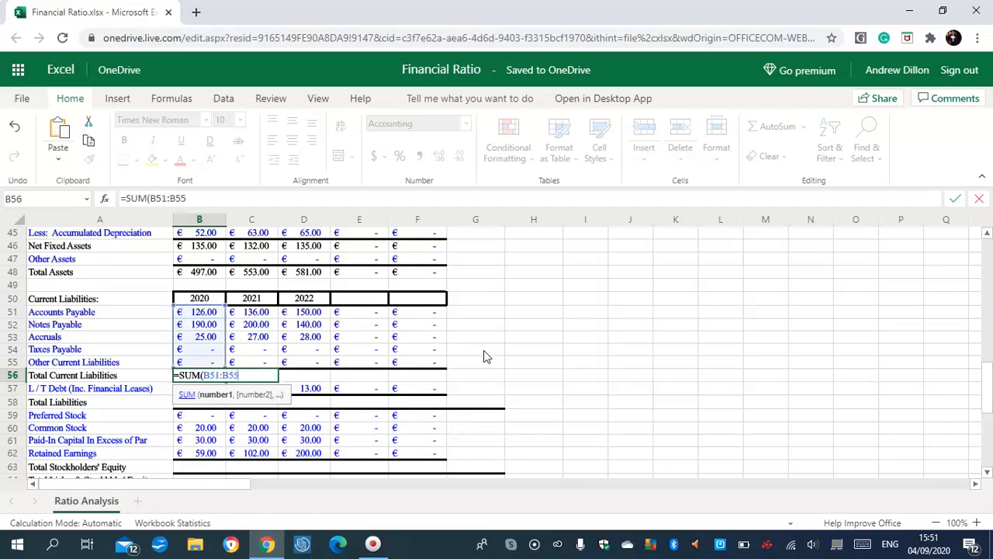
text())
key(Return)
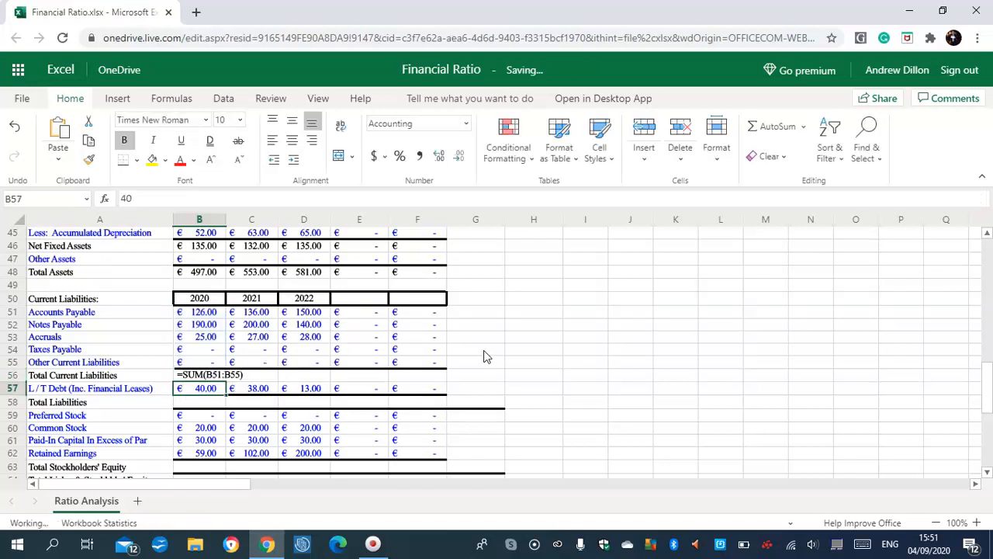
Calculate the 2021 Total Current Liabilities in C56 with =IF($B$8>1,SUM(C51:C55),"") and fill the formula across to F56.
click(261, 376)
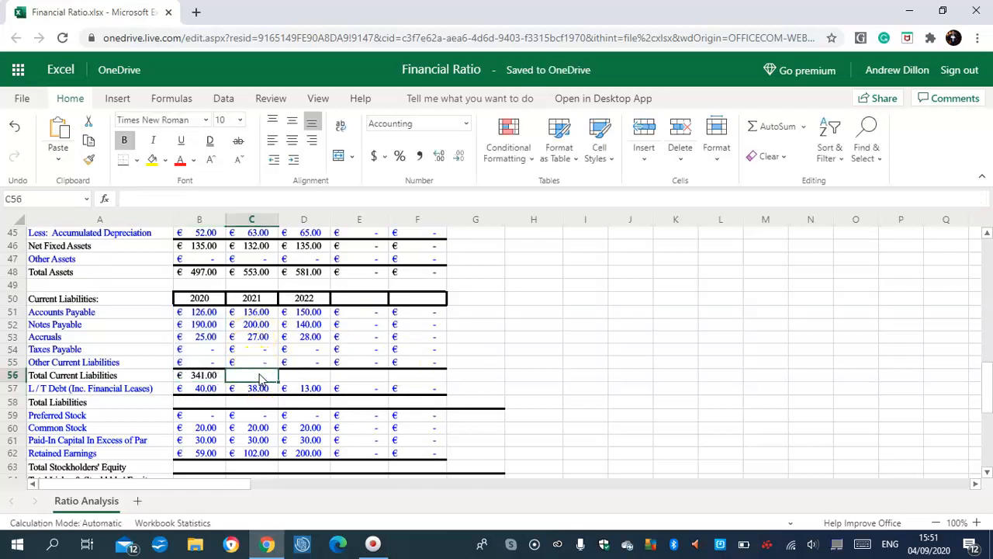
text(=IF()
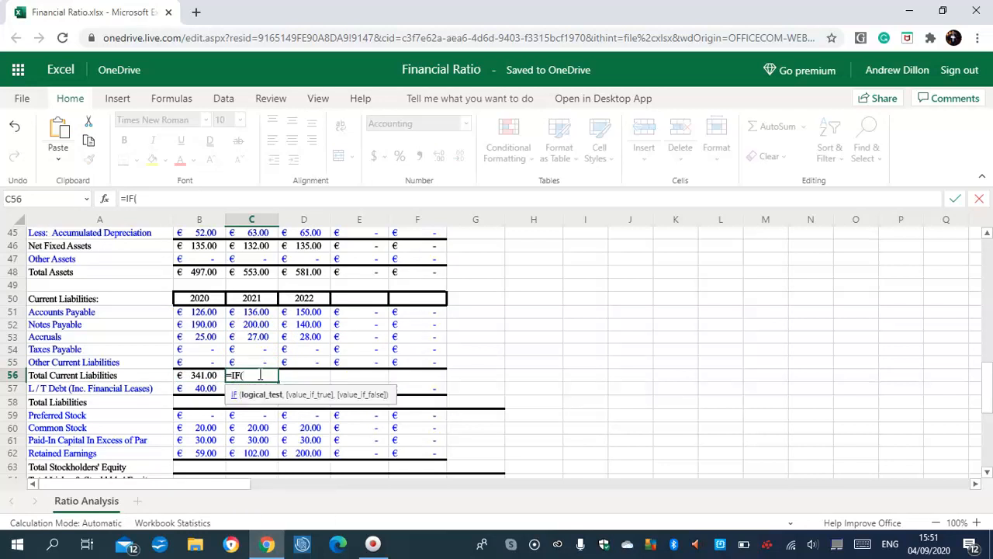
text($B$8>1,SUM)
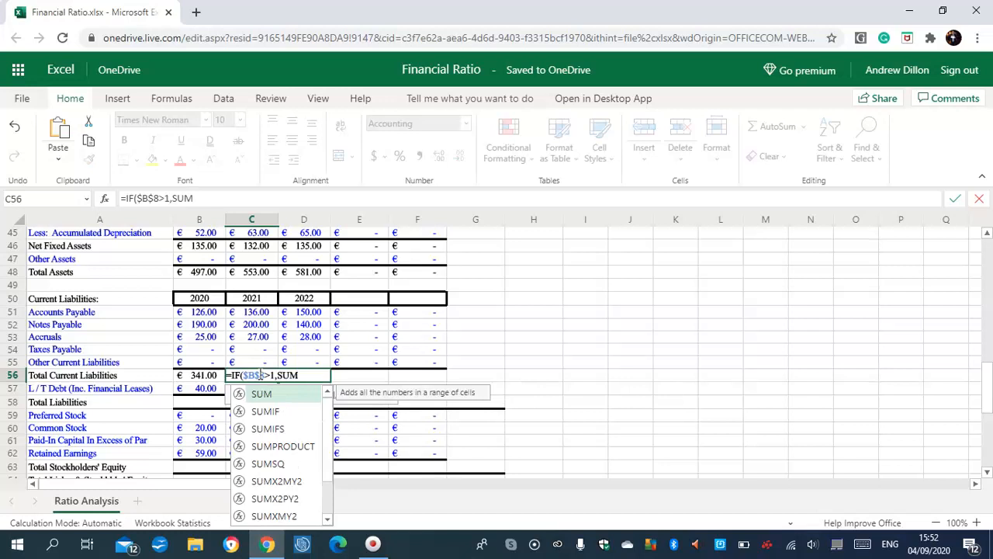
text(()
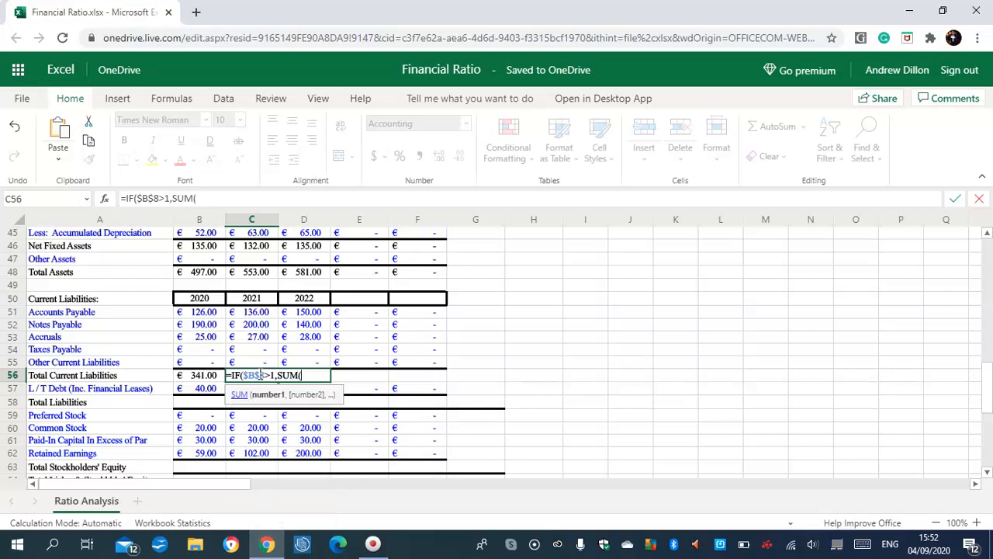
text(C51:C)
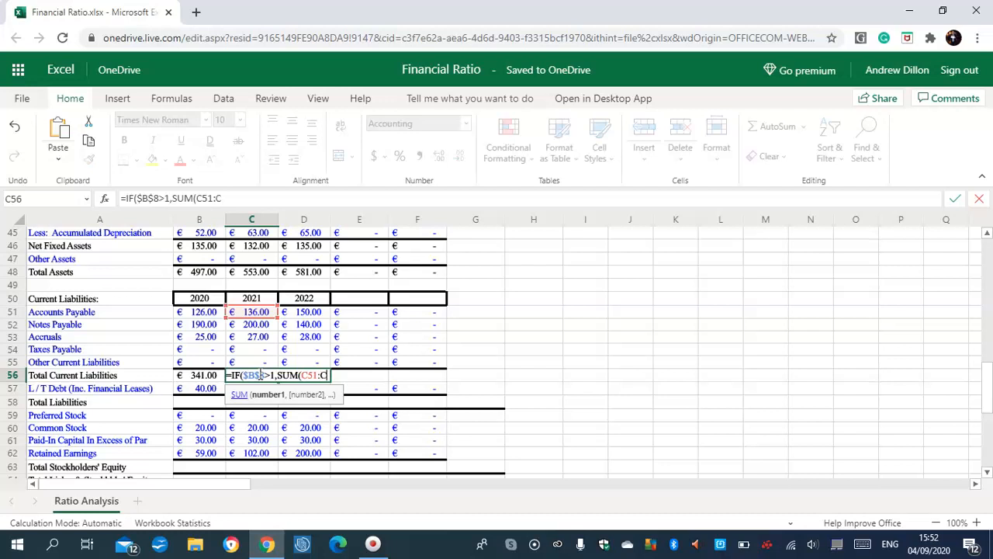
text(55))
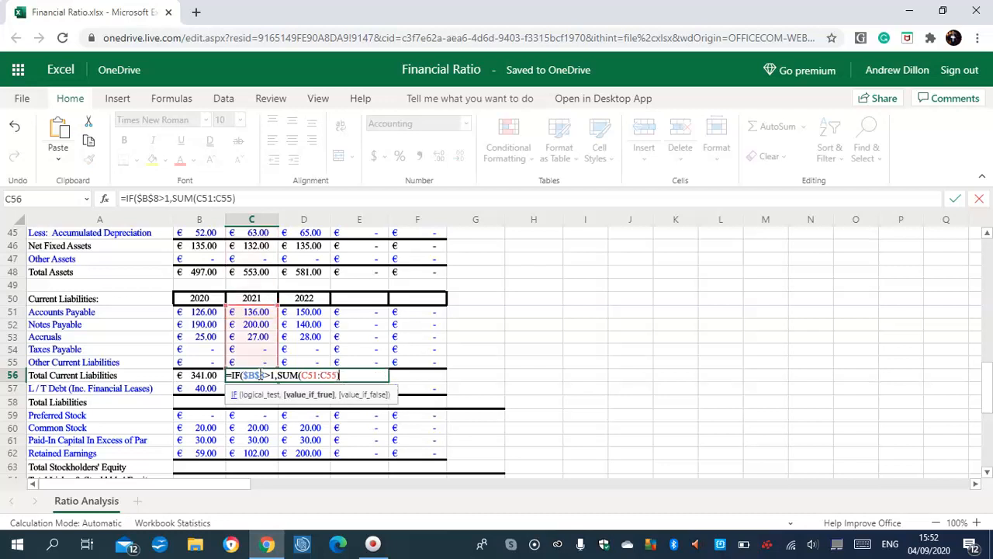
text(,""))
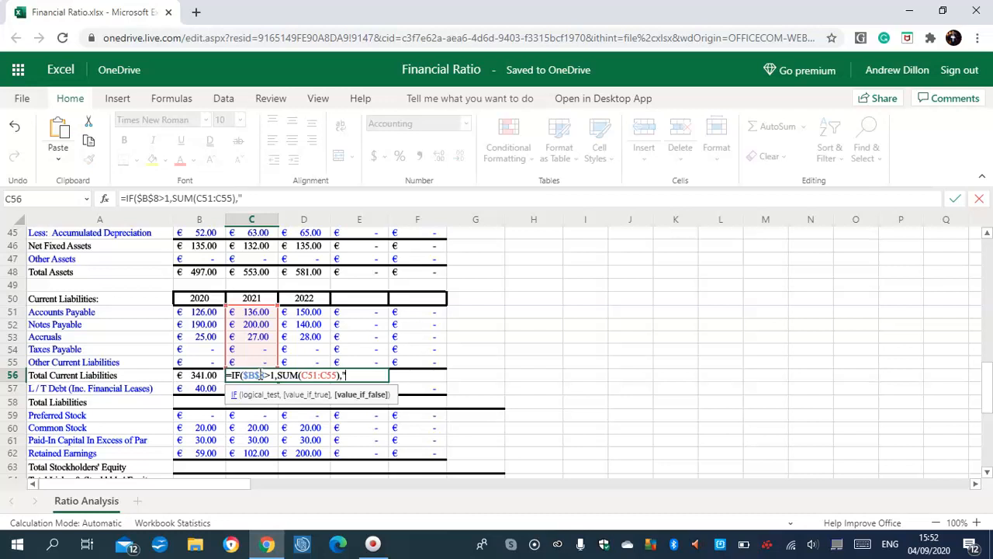
key(Return)
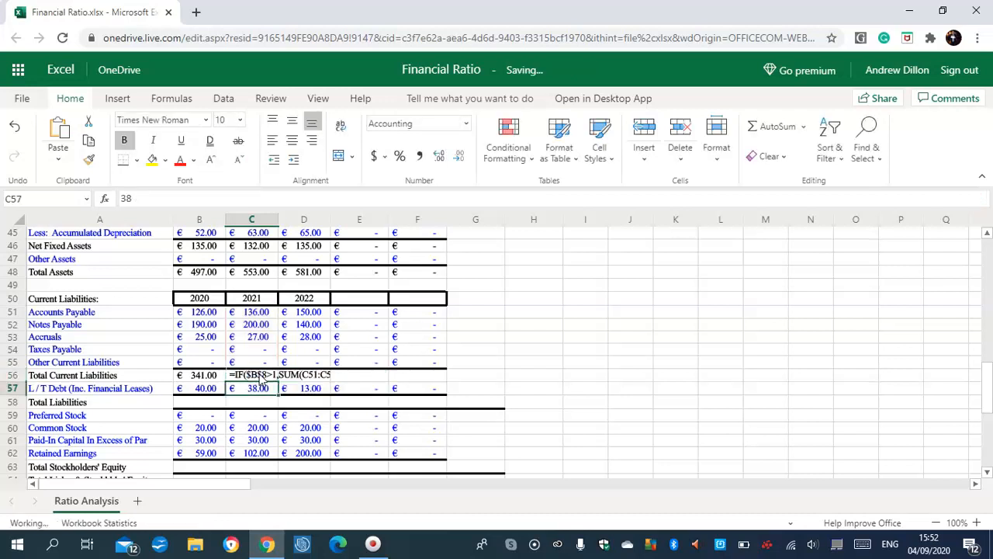
click(268, 375)
mouse_move(278, 380)
mouse_down()
mouse_move(348, 390)
mouse_move(406, 372)
mouse_up()
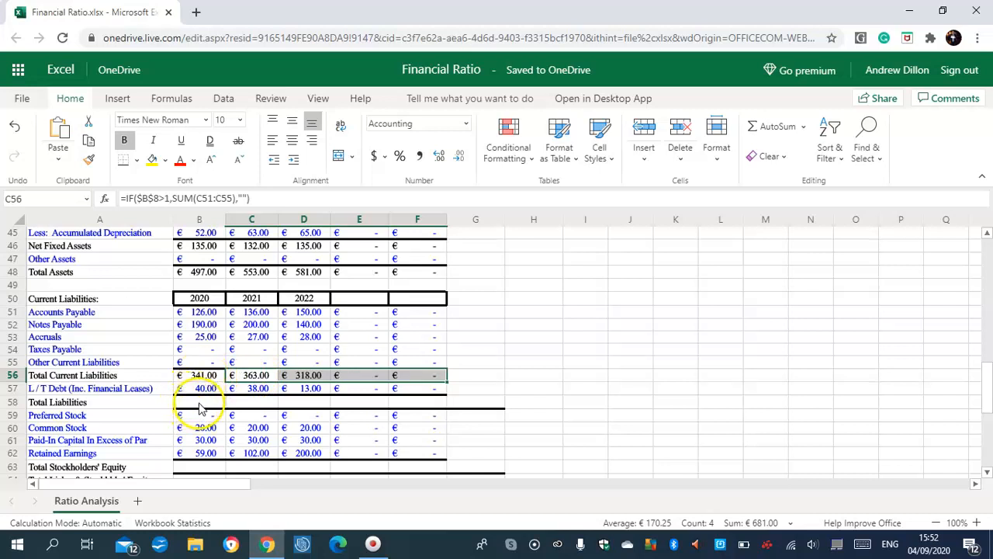
Calculate the 2020 Total Liabilities in B58 with the formula =B56+B57.
click(200, 403)
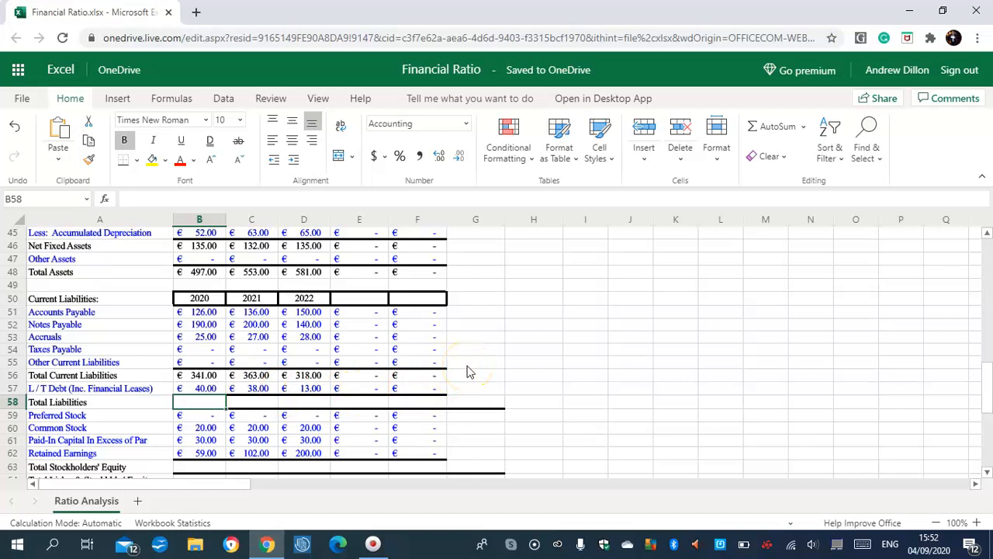
text(=B)
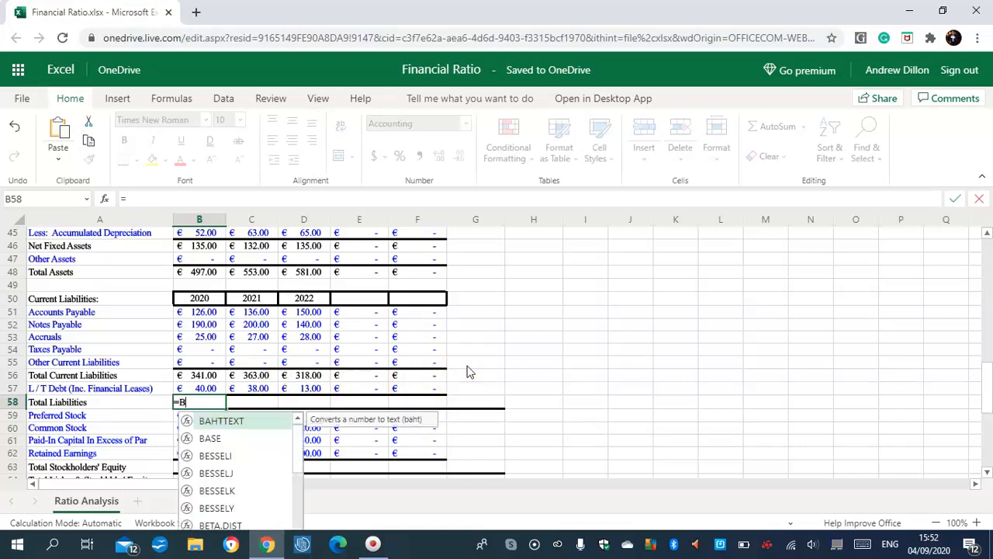
text(56+B57)
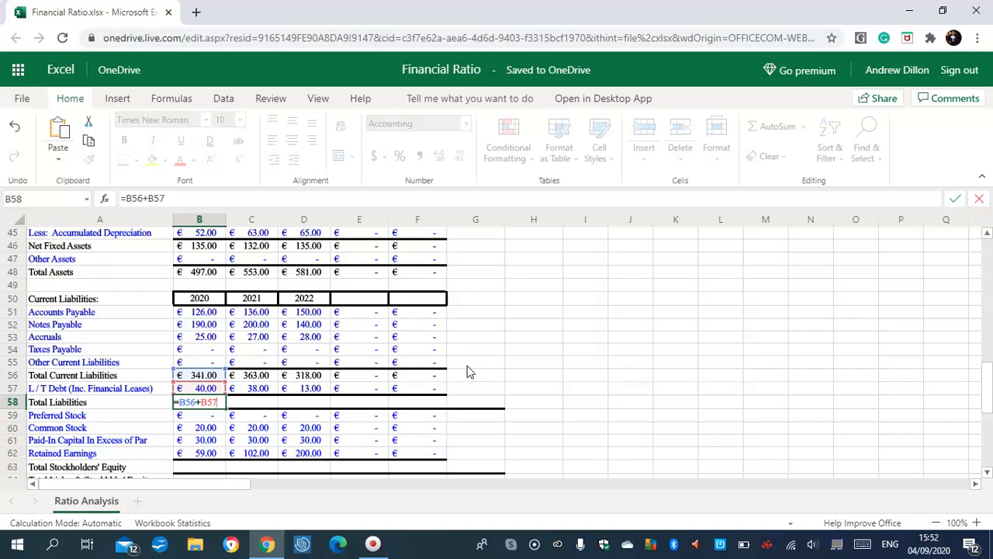
key(Return)
Calculate the 2021 Total Liabilities in C58 with =IF($B$8>1,C56+C57,"") and fill the formula across to G58.
click(245, 404)
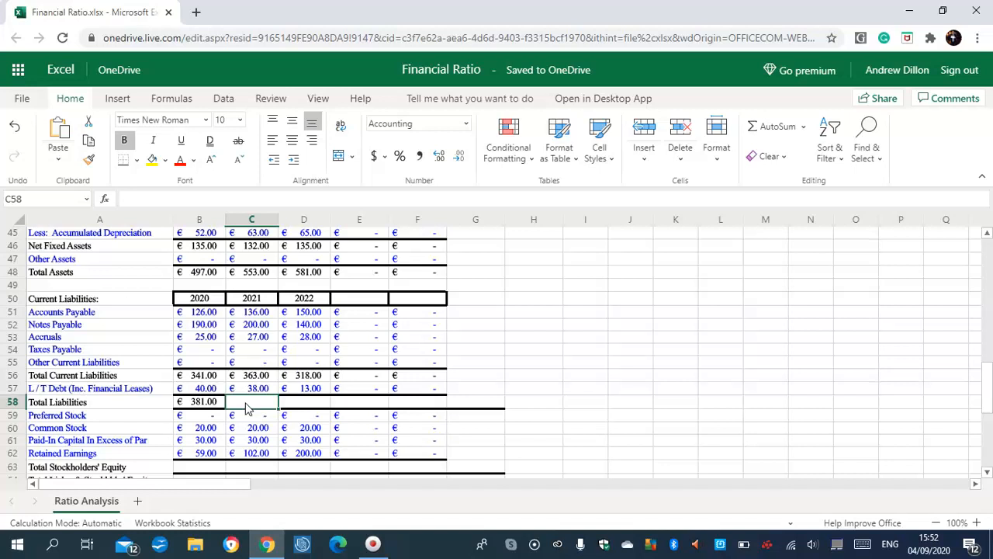
text(=IF)
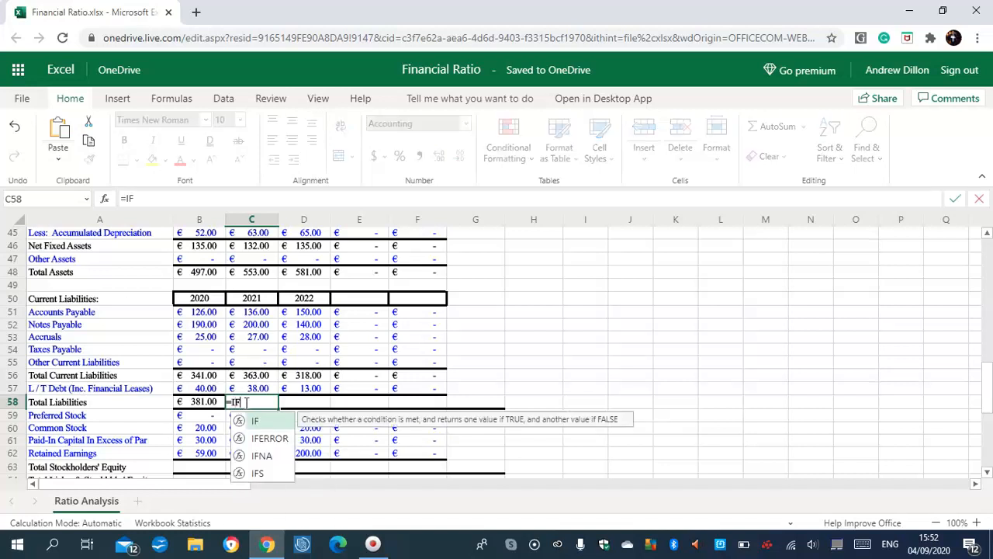
text(()
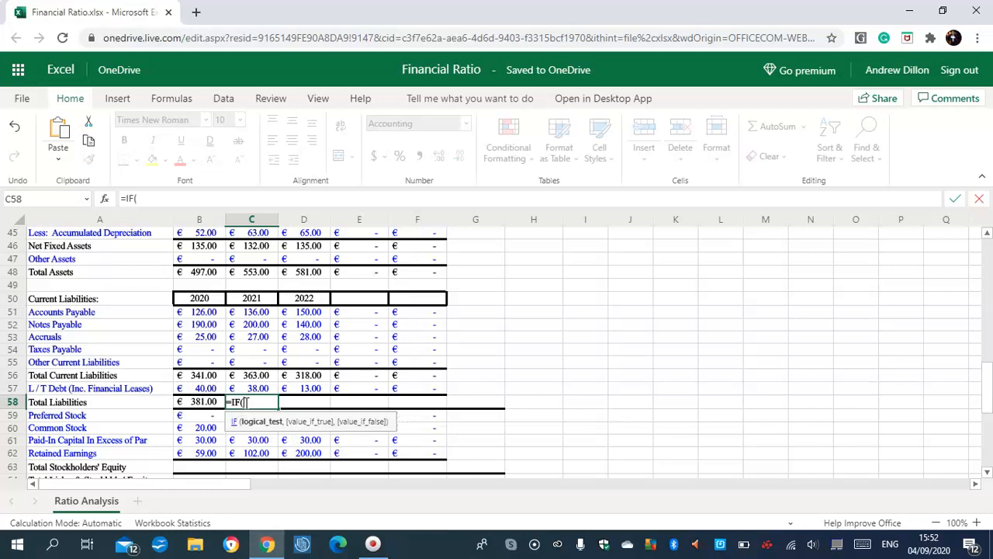
text($B$8>1,C56+C57)
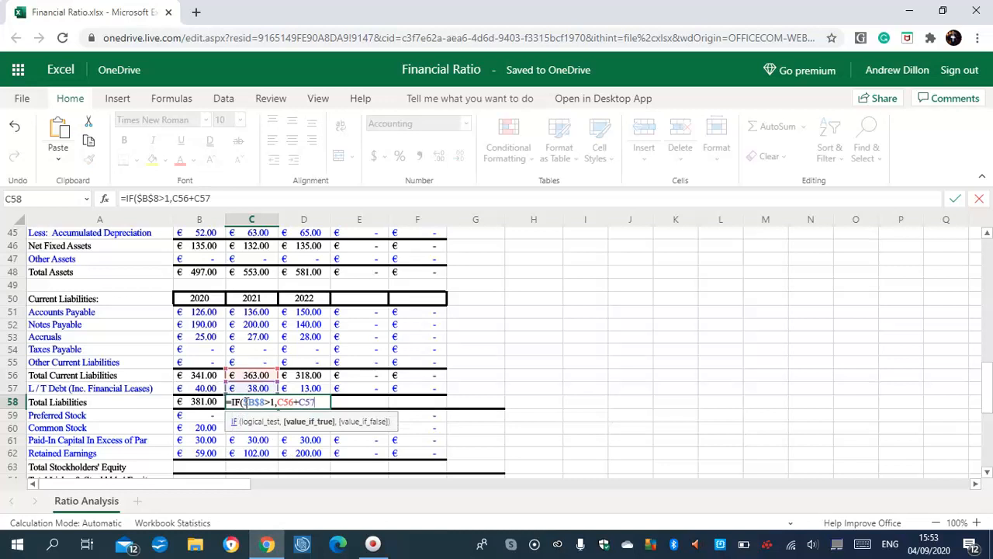
text(,"")
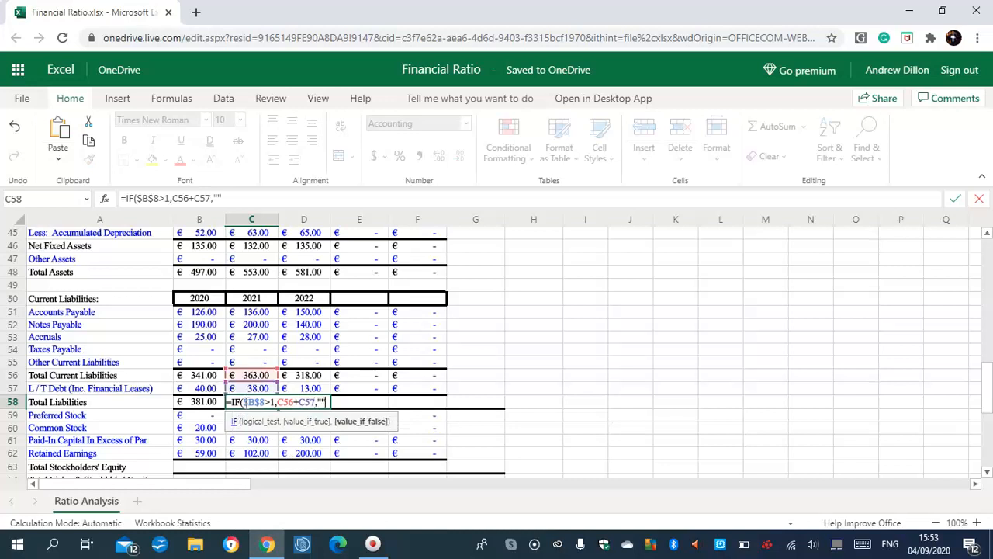
text())
key(Return)
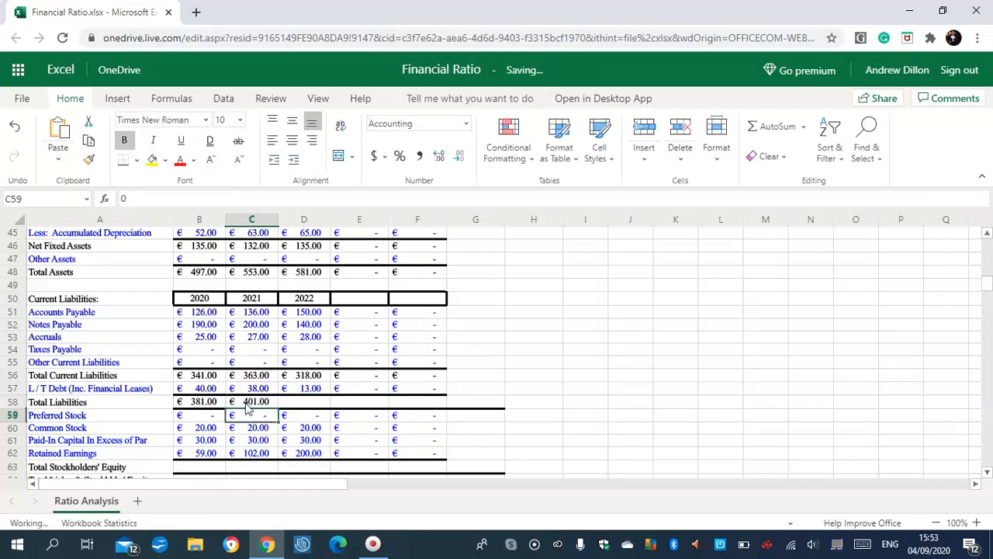
click(256, 402)
drag(278, 408, 455, 409)
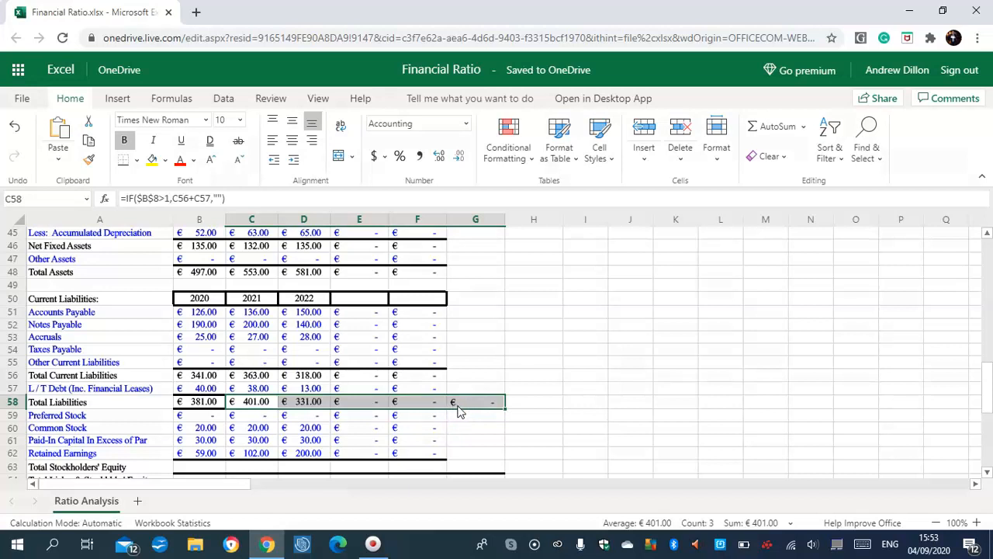
Calculate the 2020 Total Stockholders' Equity in B63 with the formula =SUM(B59:B62).
scroll(989, 371, down, 3)
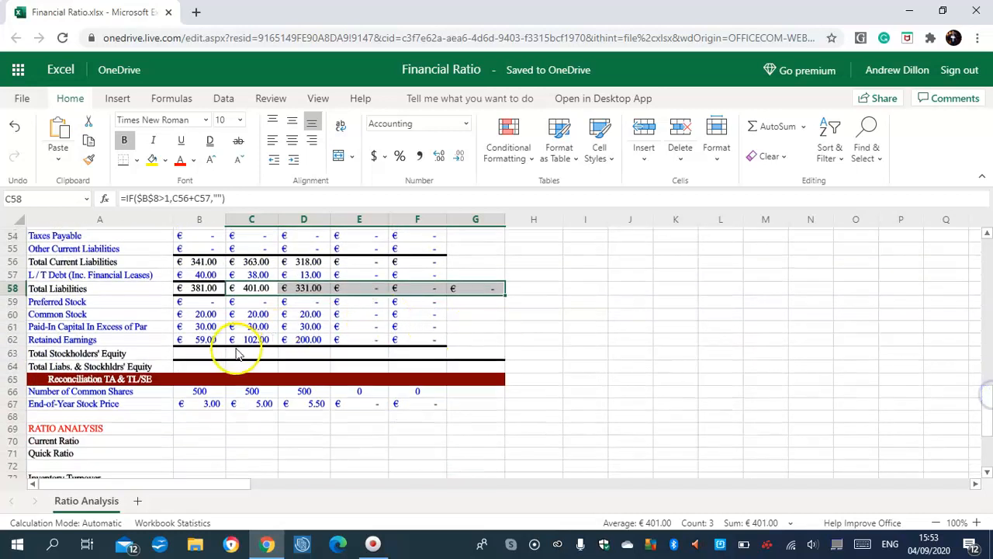
click(199, 353)
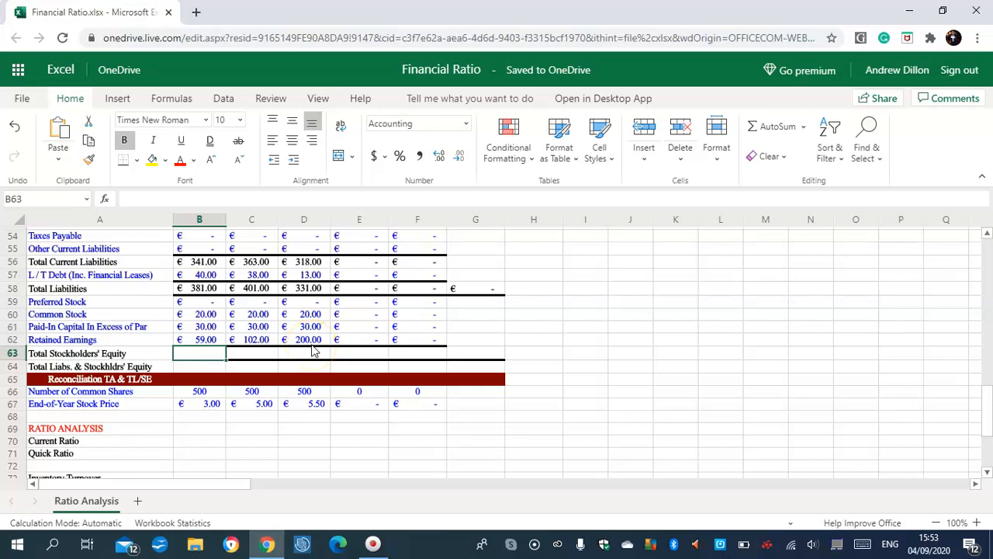
text(=SUM)
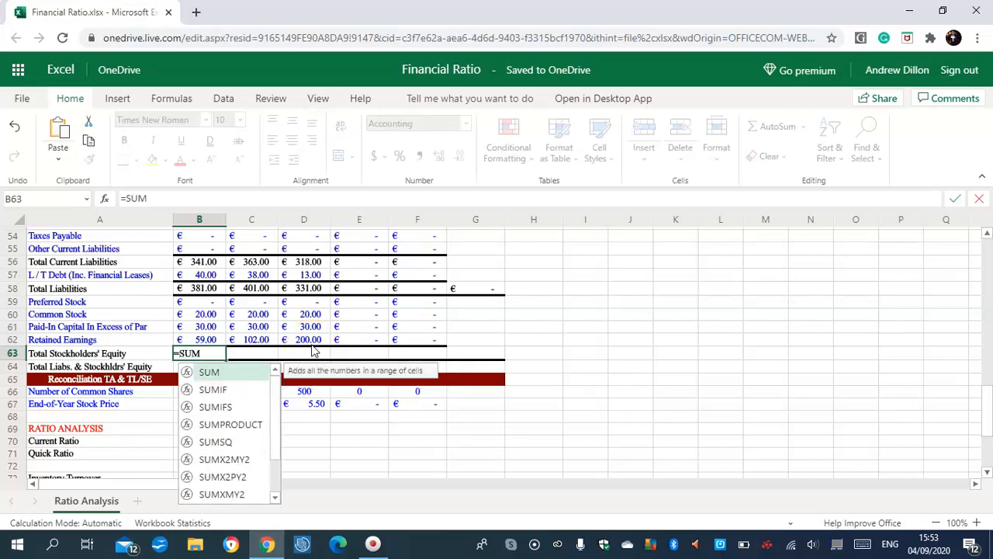
text((B59:B62))
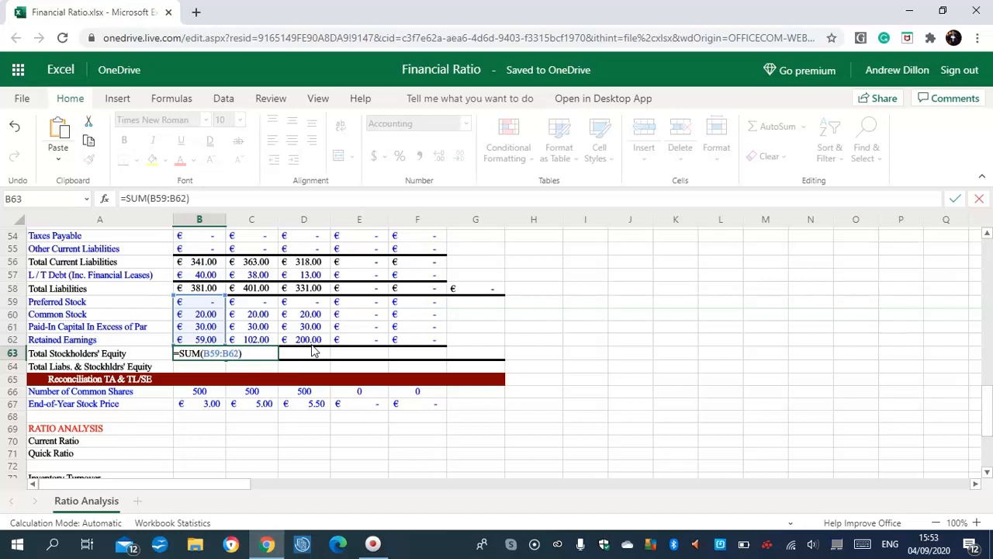
Calculate the 2021 Total Stockholders' Equity in C63 with =IF($B$8>1,SUM(C59:C62),"") and fill the formula across to G63.
click(266, 353)
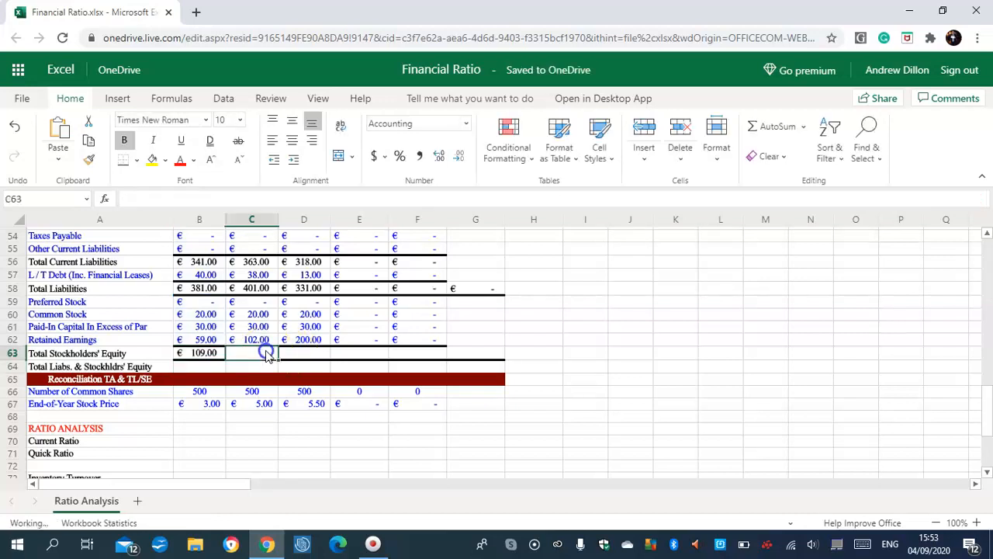
text(=IF()
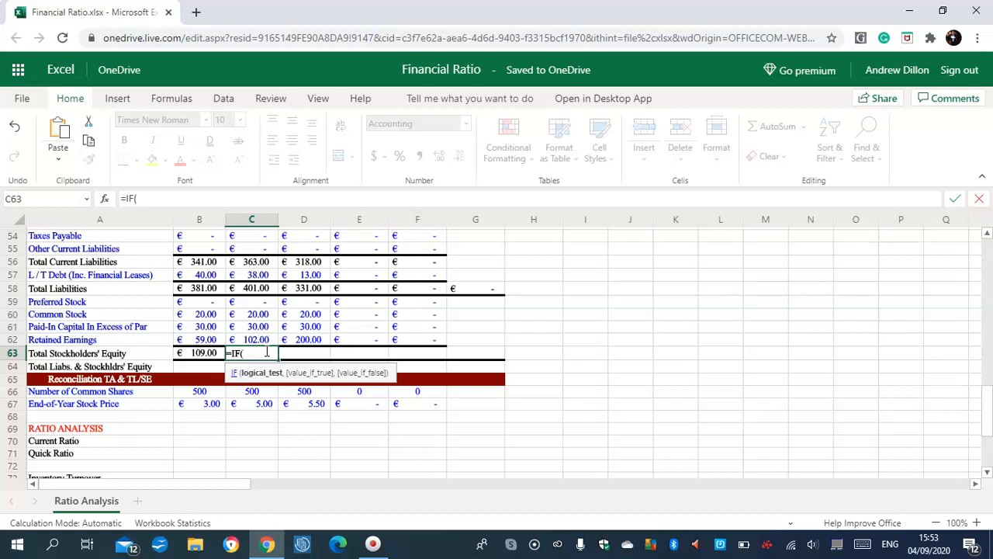
text($B$8>1,)
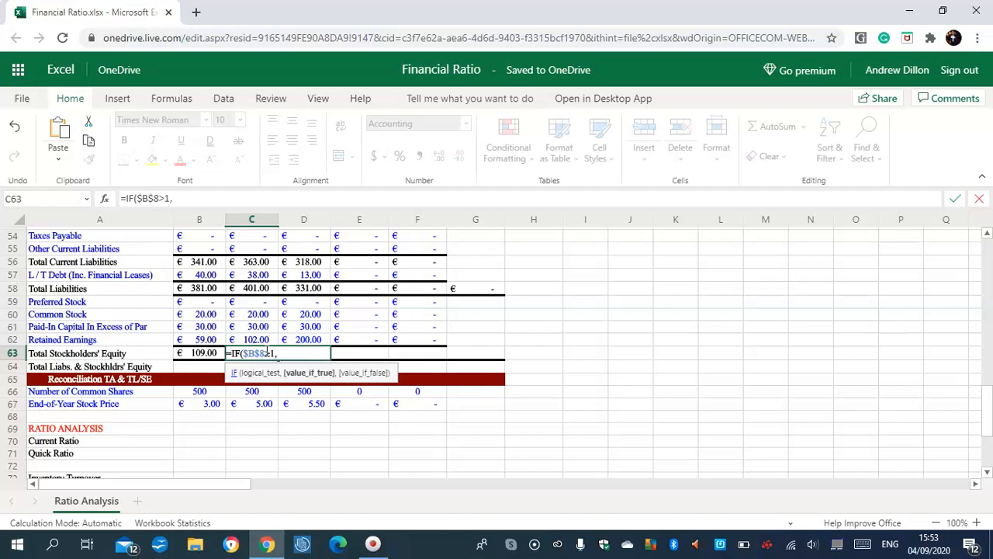
text(SUM)
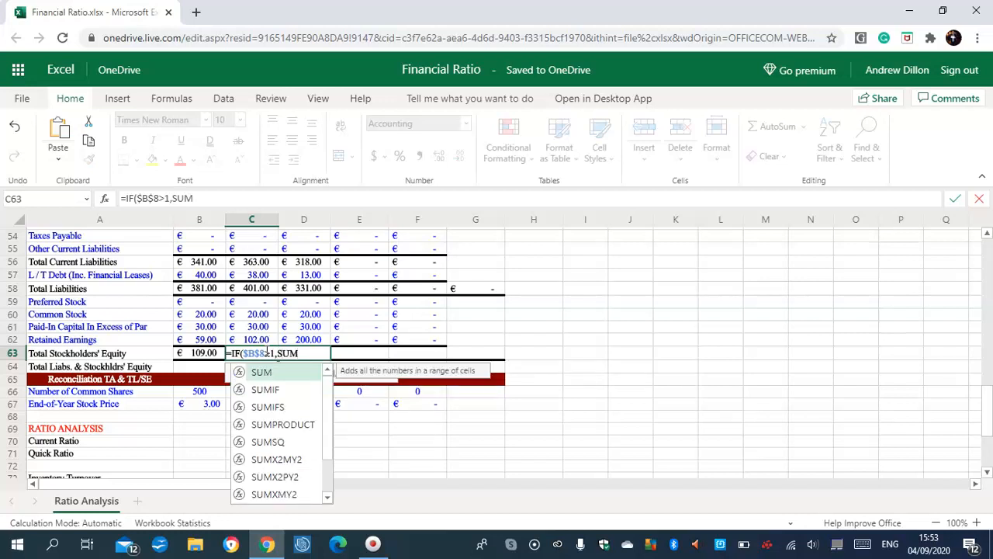
text(()
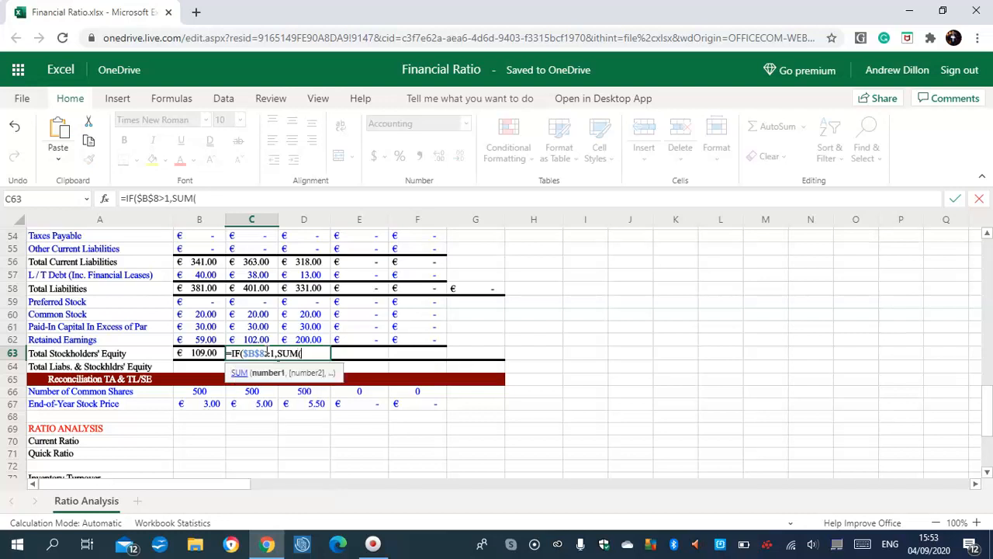
text(C59)
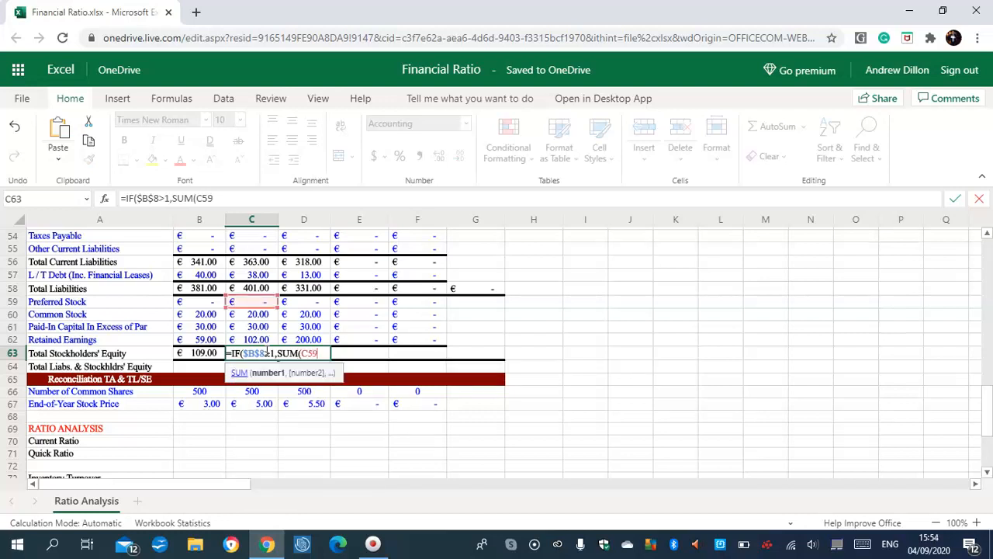
text(:C62),)
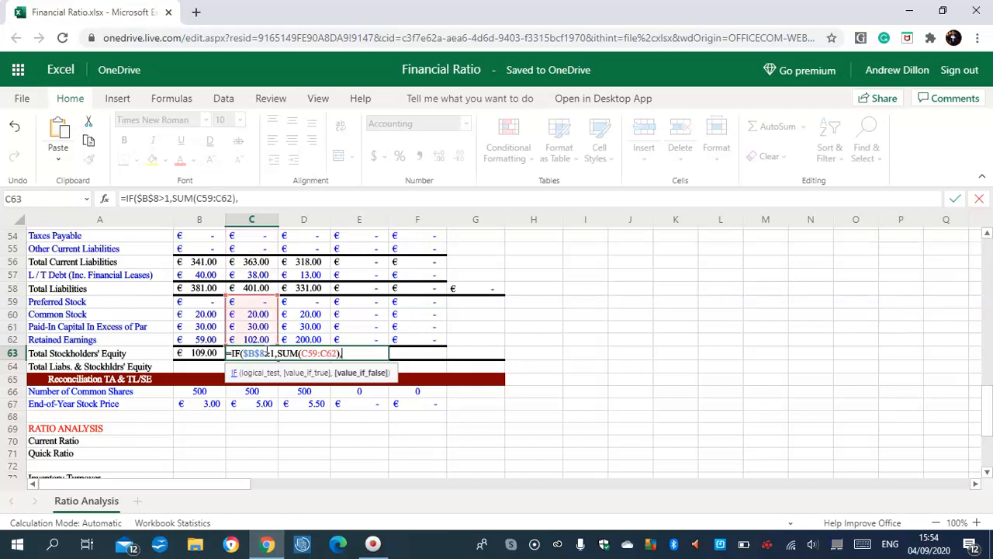
text(""))
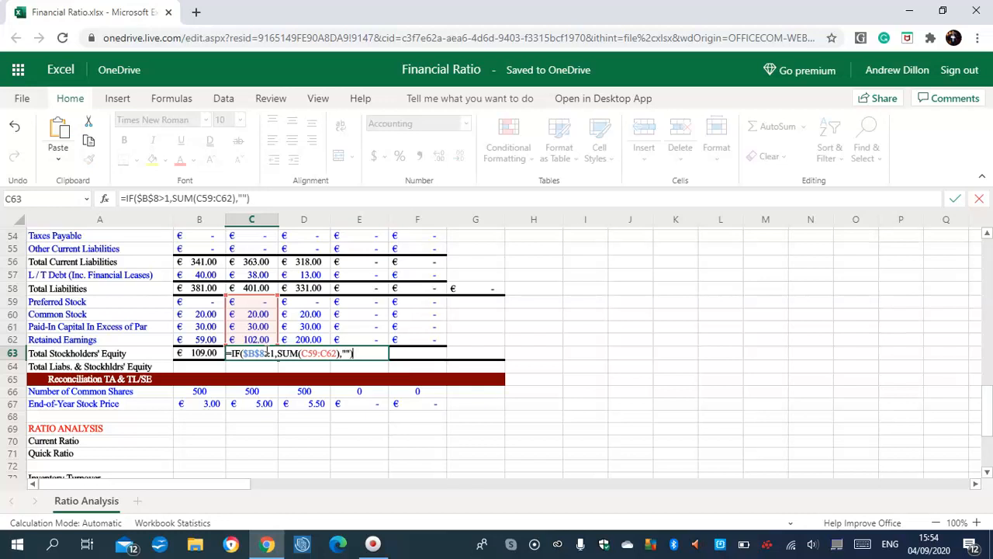
key(Return)
click(261, 351)
drag(276, 357, 466, 363)
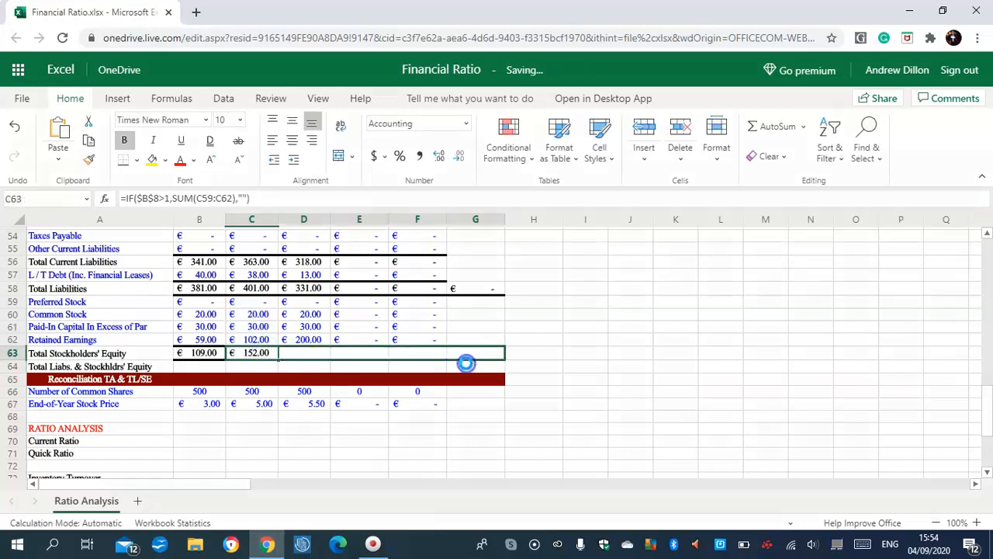
Select cell B64 for the 2020 Total Liabilities and Stockholders' Equity.
click(206, 368)
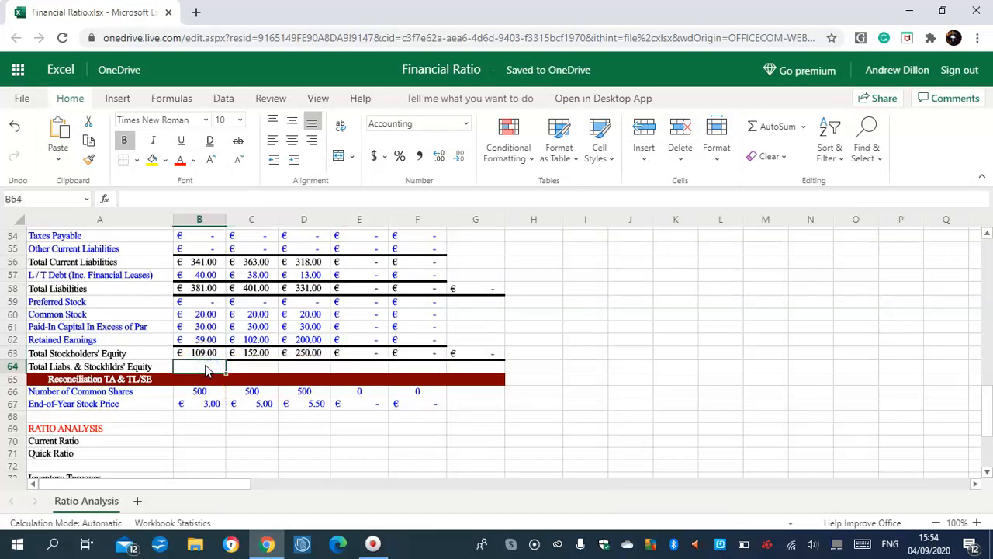